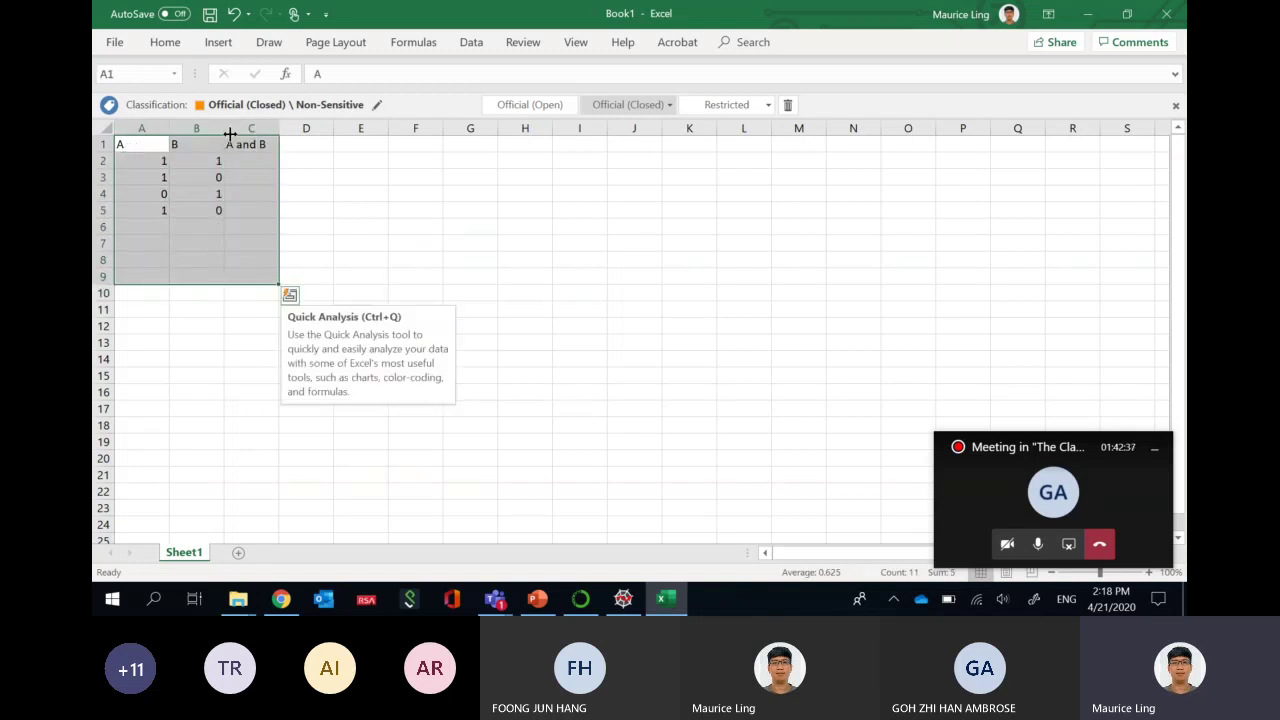
- Centre the contents of columns A to C horizontally
{"action": "left_click_drag", "start_coordinate": [240, 128], "coordinate": [135, 128]}
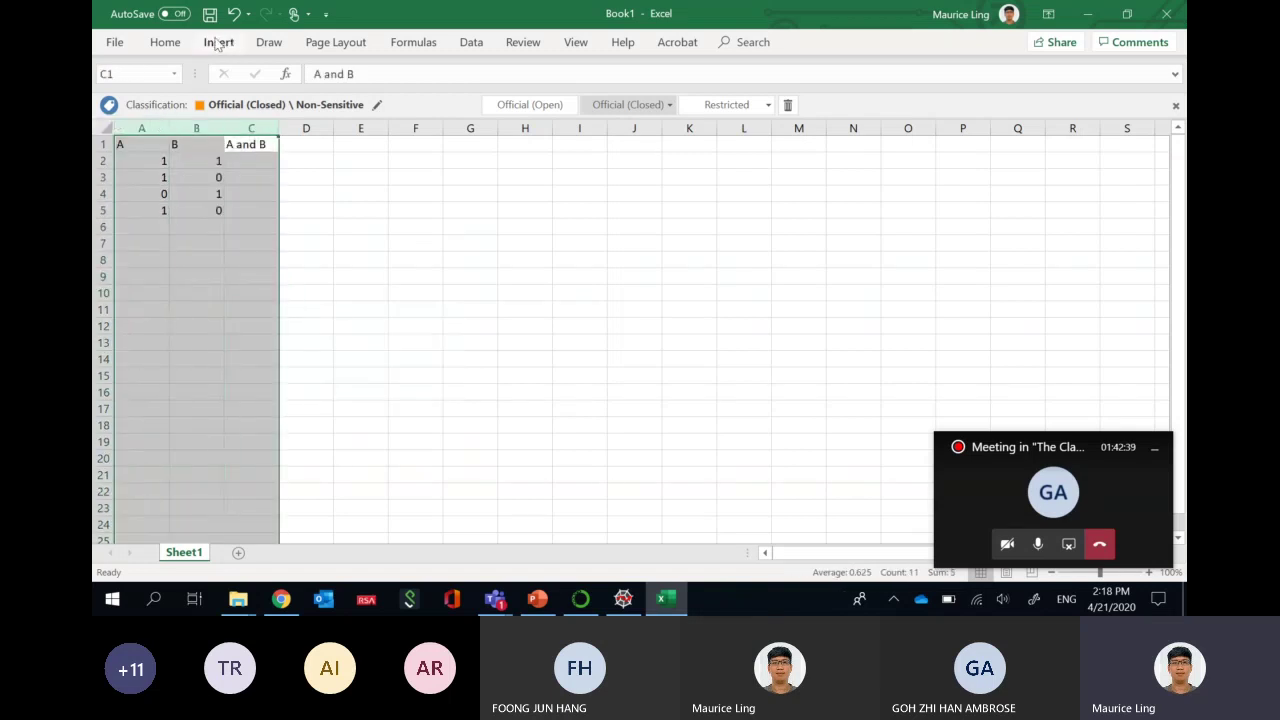
{"action": "left_click", "coordinate": [165, 42]}
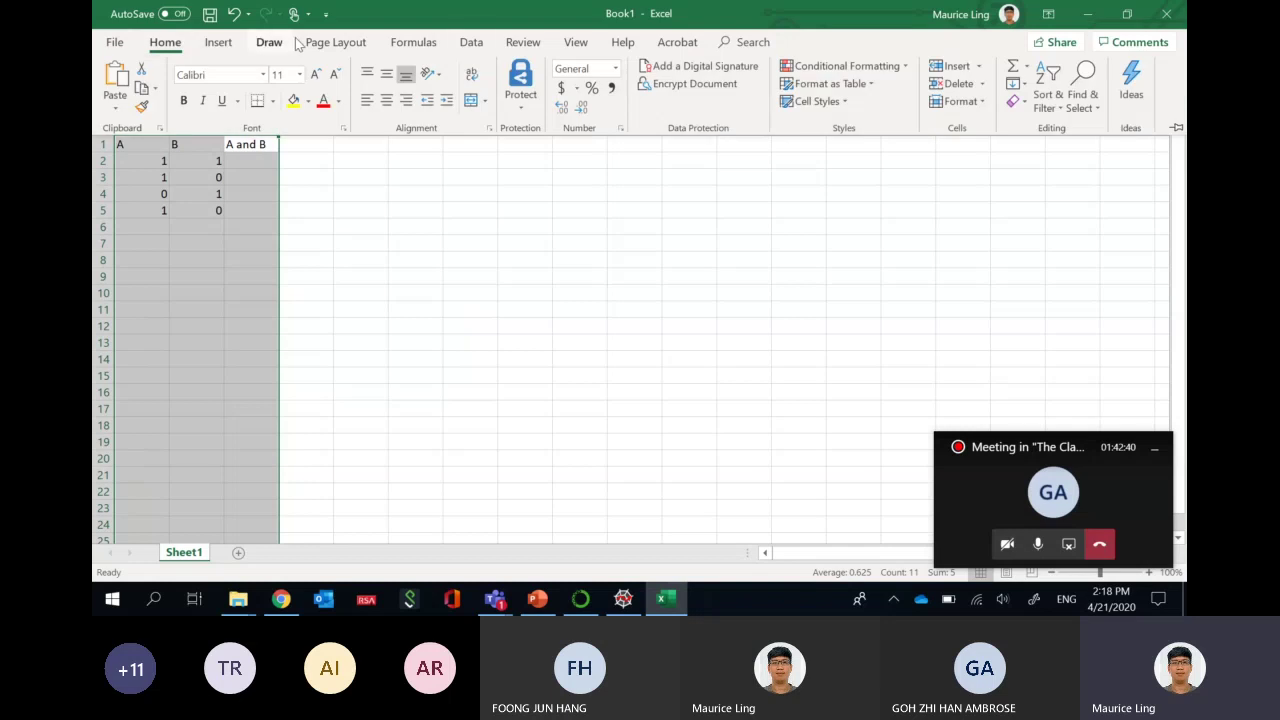
{"action": "left_click", "coordinate": [386, 100]}
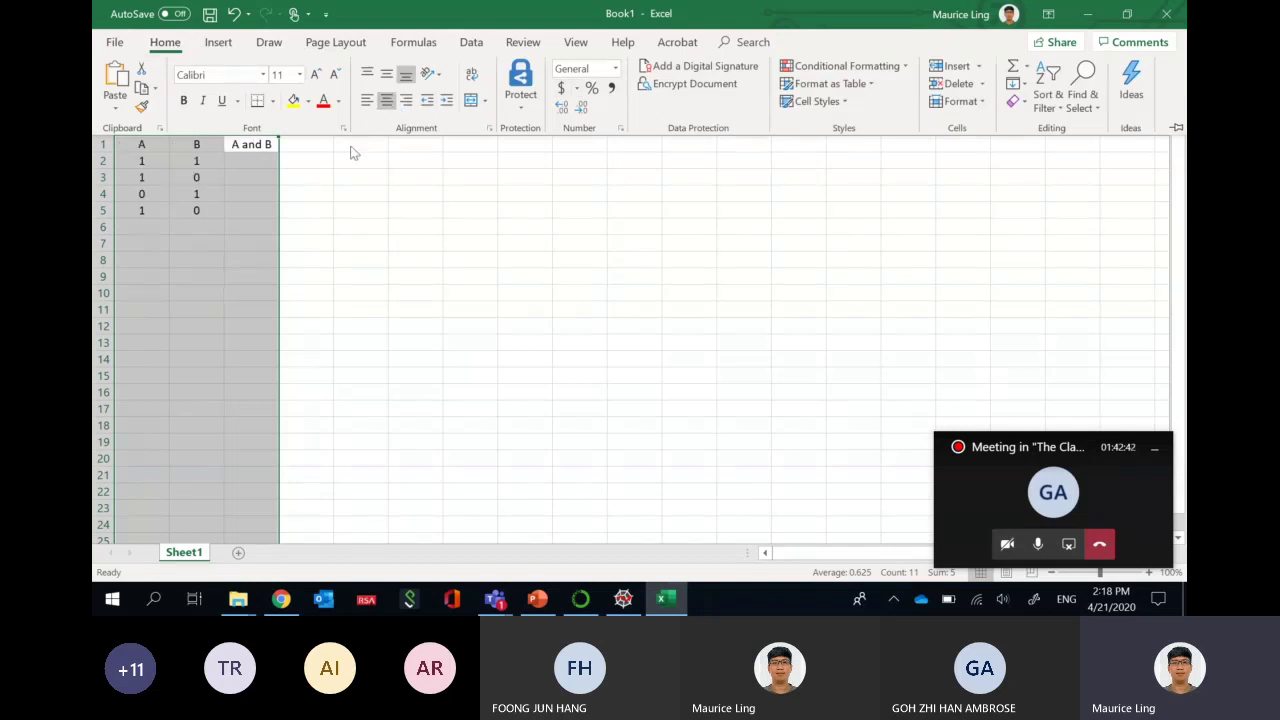
{"action": "left_click", "coordinate": [265, 160]}
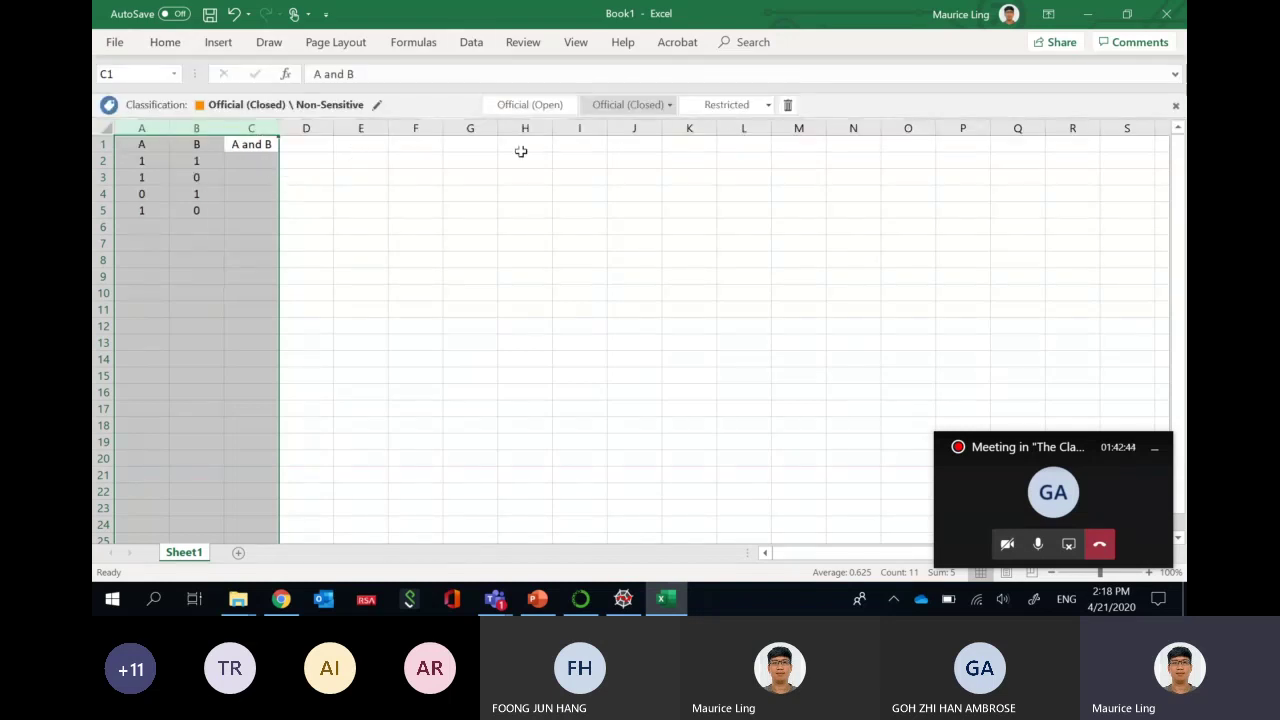
{"action": "left_click", "coordinate": [248, 189]}
{"action": "left_click", "coordinate": [248, 159]}
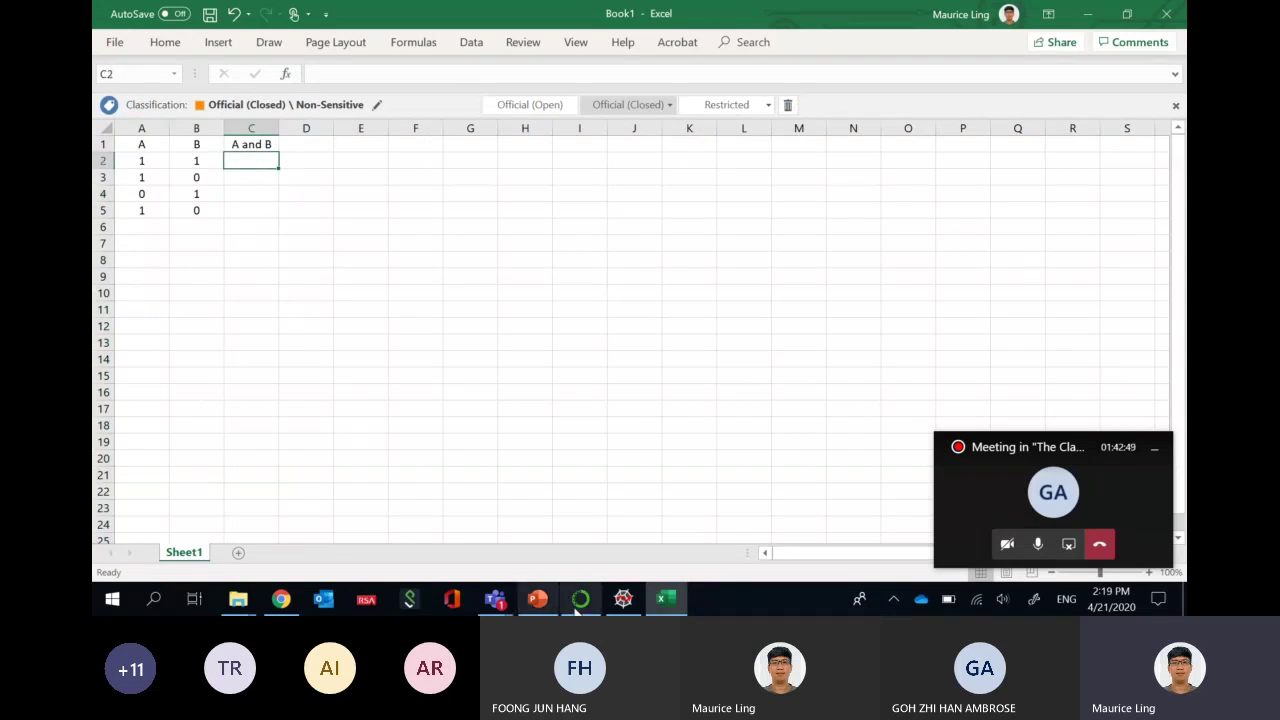
- Switch to Spyder and evaluate 1 == True and 0 == False in the IPython console
{"action": "left_click", "coordinate": [617, 600]}
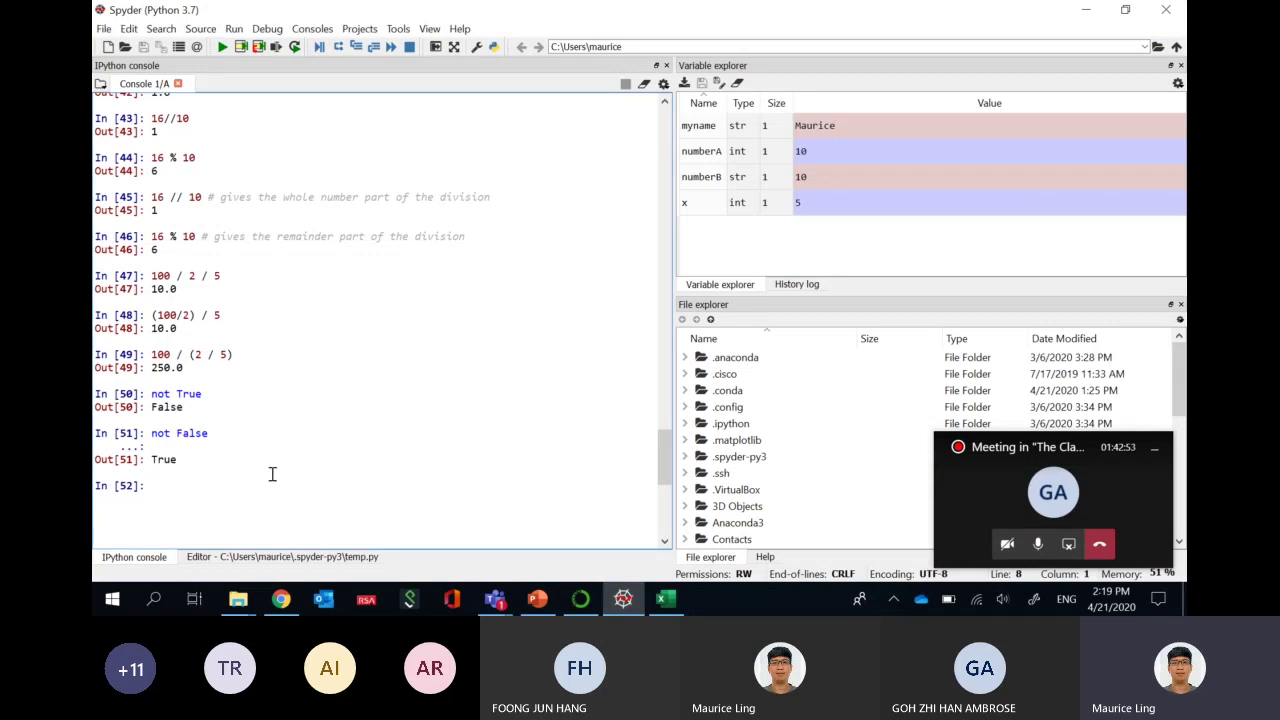
{"action": "type", "text": "== True"}
{"action": "key", "text": "Return"}
{"action": "type", "text": "0 == "}
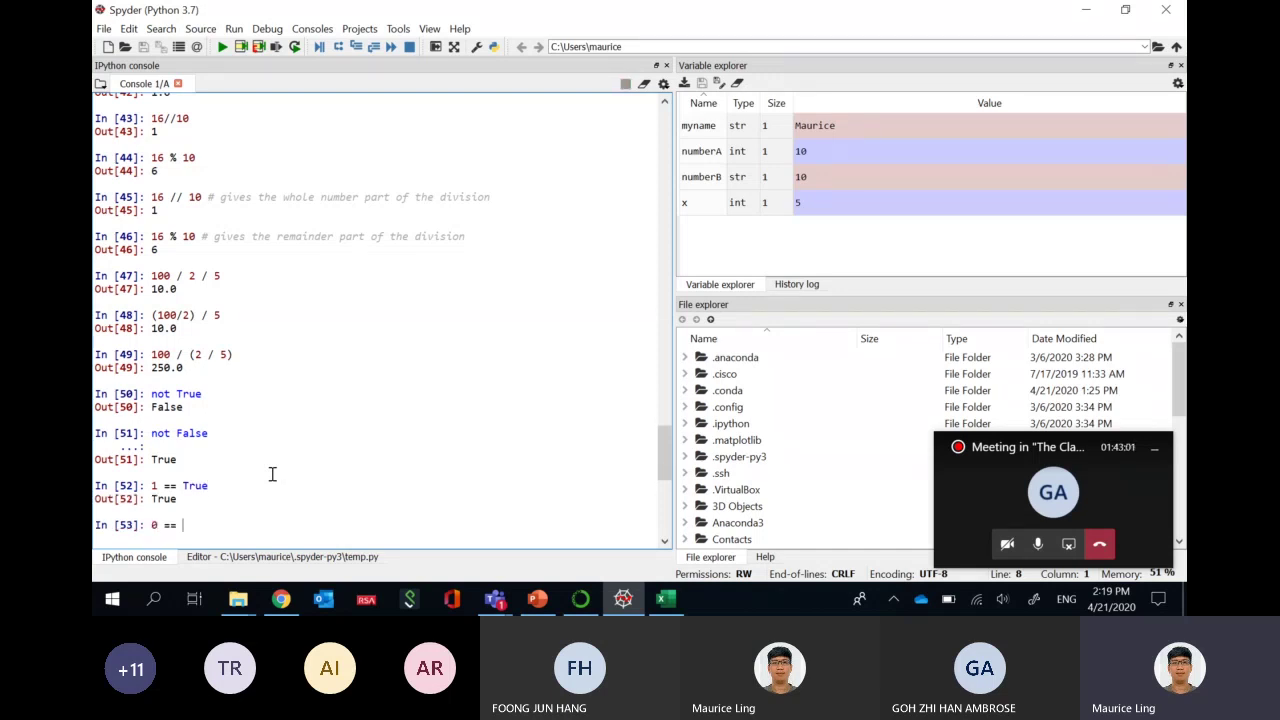
{"action": "type", "text": "False"}
{"action": "key", "text": "Return"}
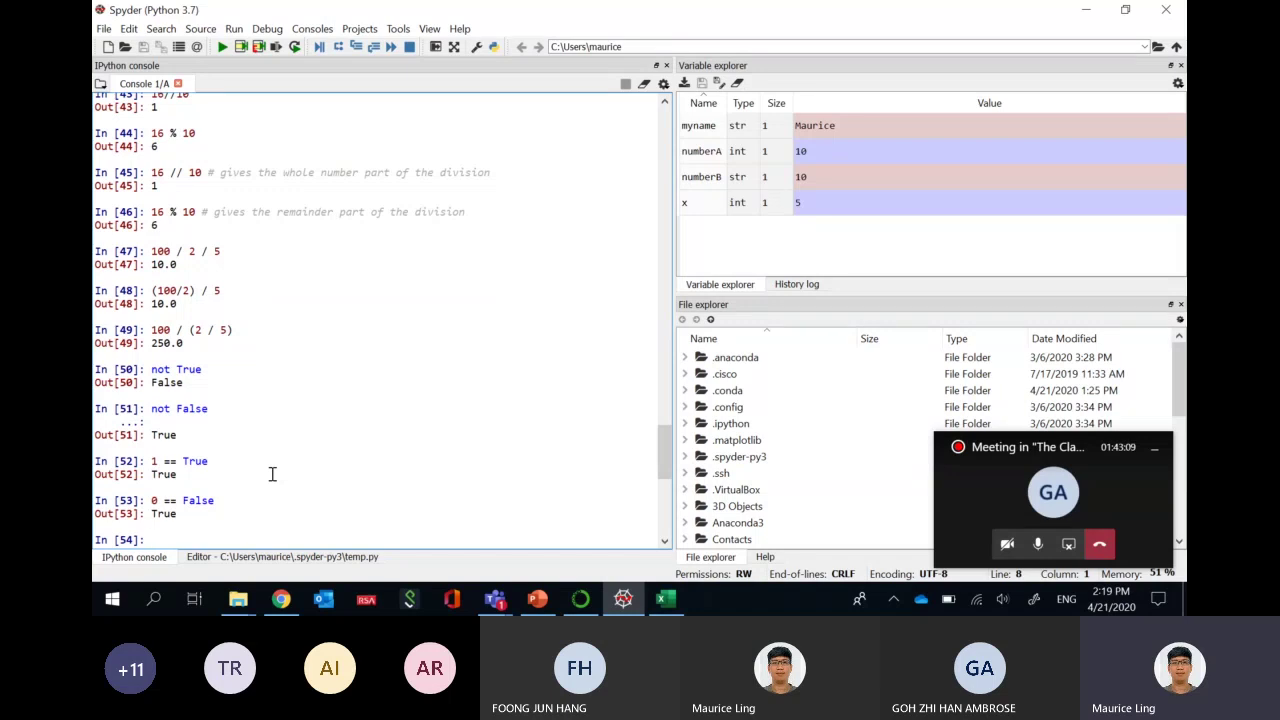
- Switch back to the Excel workbook and make the headings in A1:C1 bold
{"action": "left_click", "coordinate": [1085, 10]}
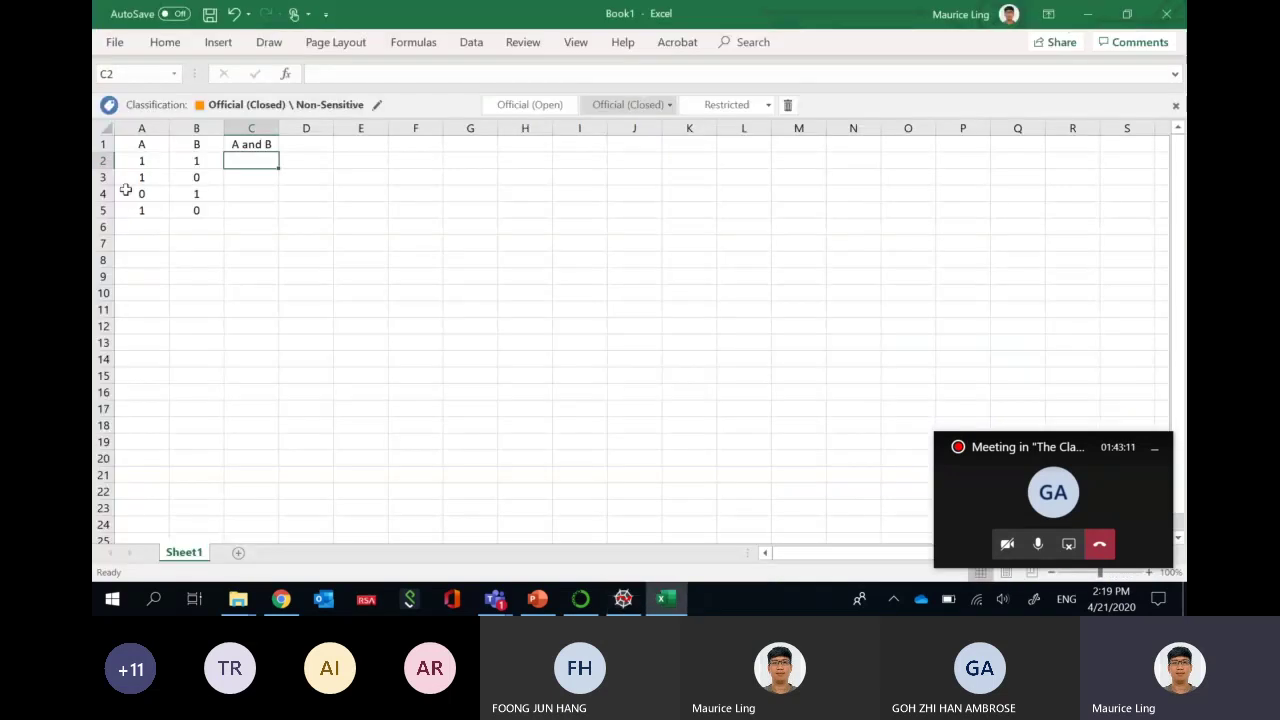
{"action": "left_click_drag", "start_coordinate": [131, 143], "coordinate": [262, 144]}
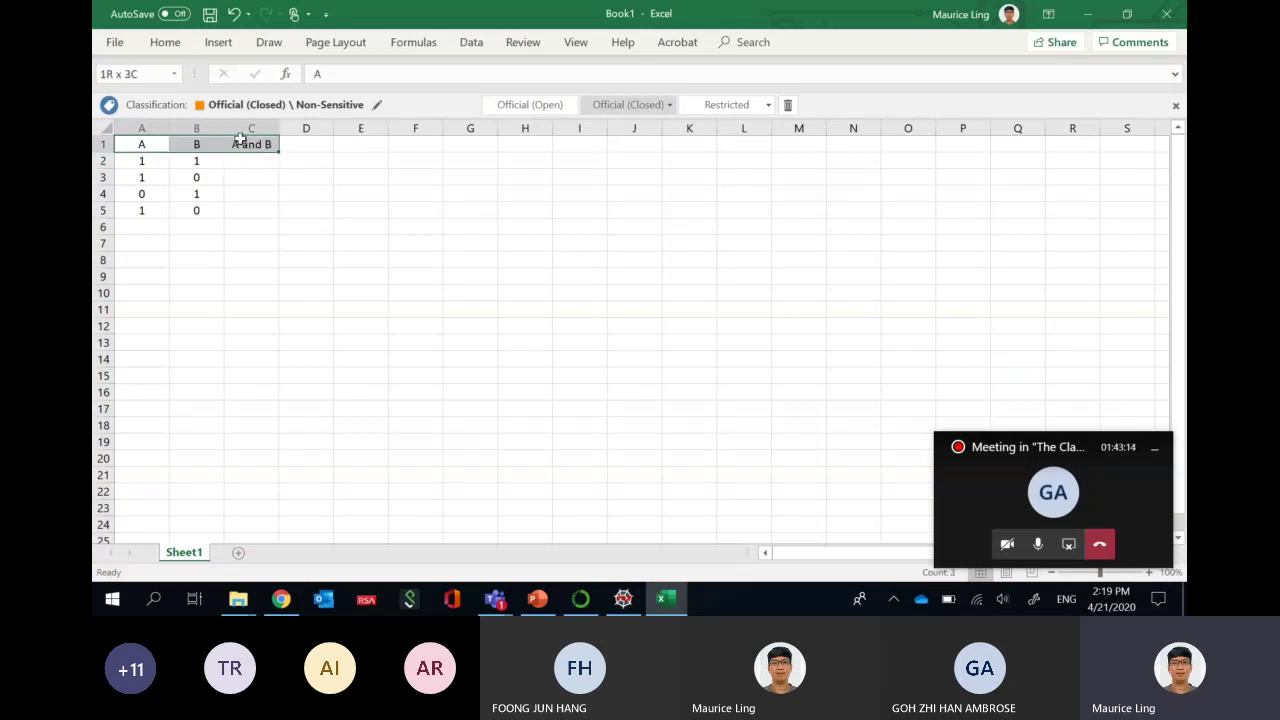
{"action": "left_click", "coordinate": [178, 177]}
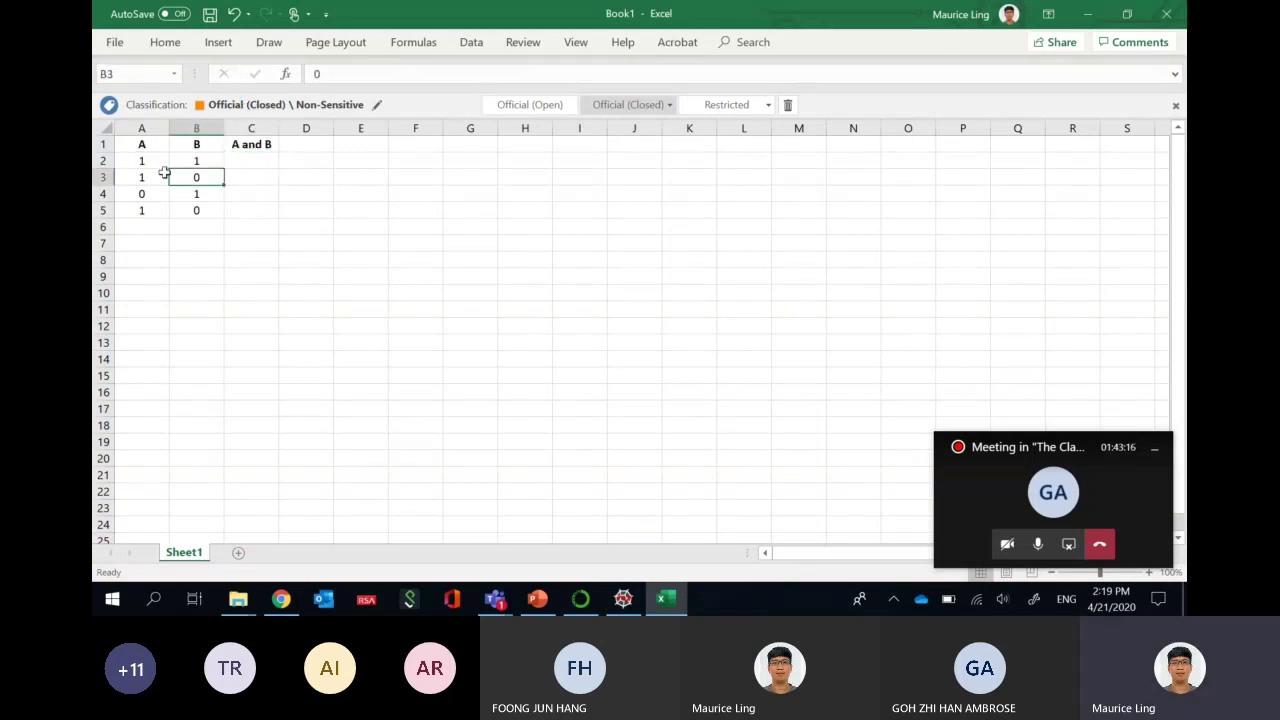
- Enter 1 in C2 and 0 in C3 as the first two "A and B" values
{"action": "left_click", "coordinate": [273, 164]}
{"action": "type", "text": "1"}
{"action": "key", "text": "Return"}
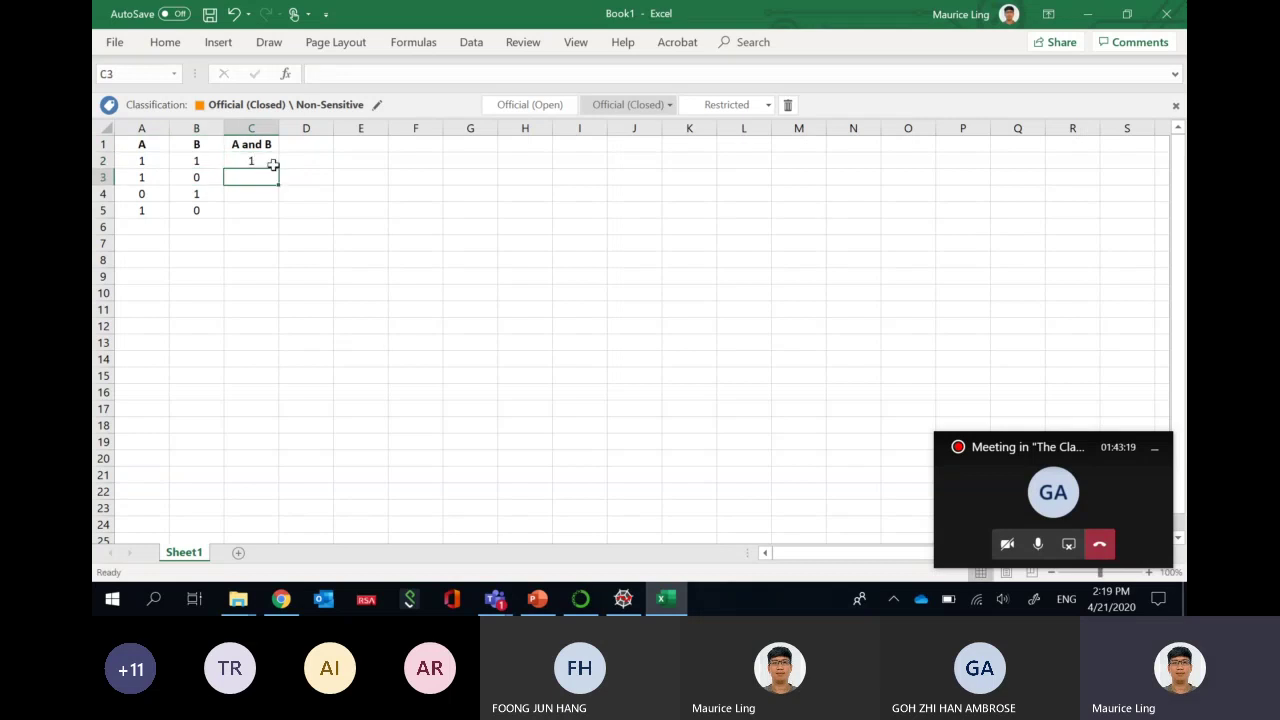
{"action": "type", "text": "0"}
{"action": "key", "text": "Return"}
- Change the last input value of A, in cell A5, to 0
{"action": "key", "text": "Left"}
{"action": "key", "text": "Left"}
{"action": "key", "text": "Down"}
{"action": "type", "text": "0"}
- Fill the rest of the "A and B" column with 0 in C4 and 1 in C5
{"action": "key", "text": "Up"}
{"action": "key", "text": "Right"}
{"action": "key", "text": "Right"}
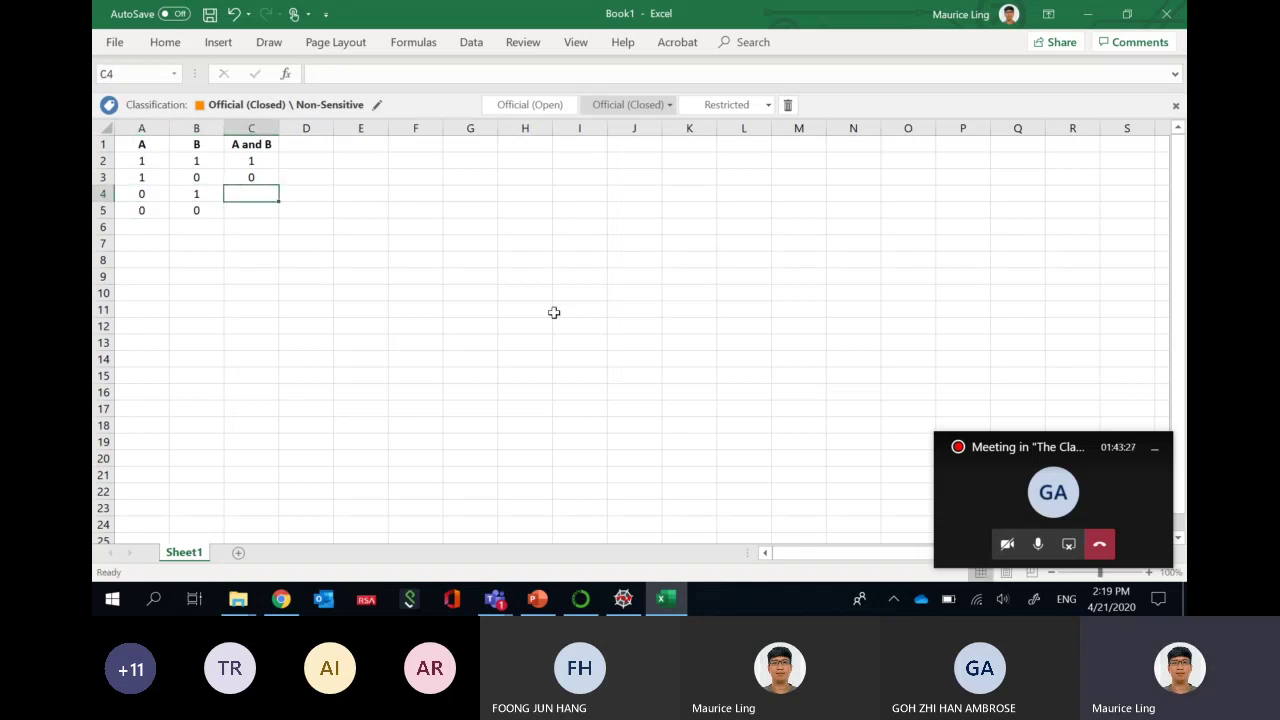
{"action": "type", "text": "0"}
{"action": "key", "text": "Return"}
{"action": "type", "text": "1"}
{"action": "key", "text": "Return"}
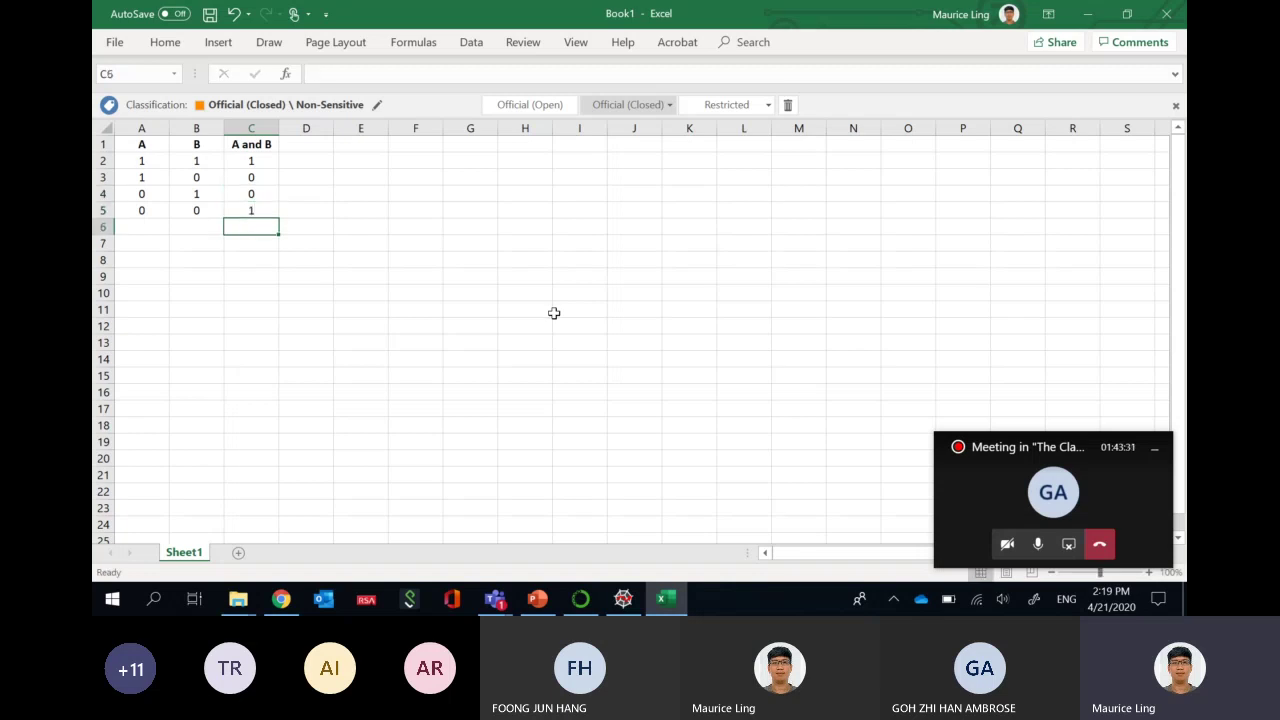
- Start a second truth table with the headings A in A7 and B in B7
{"action": "left_click", "coordinate": [147, 246]}
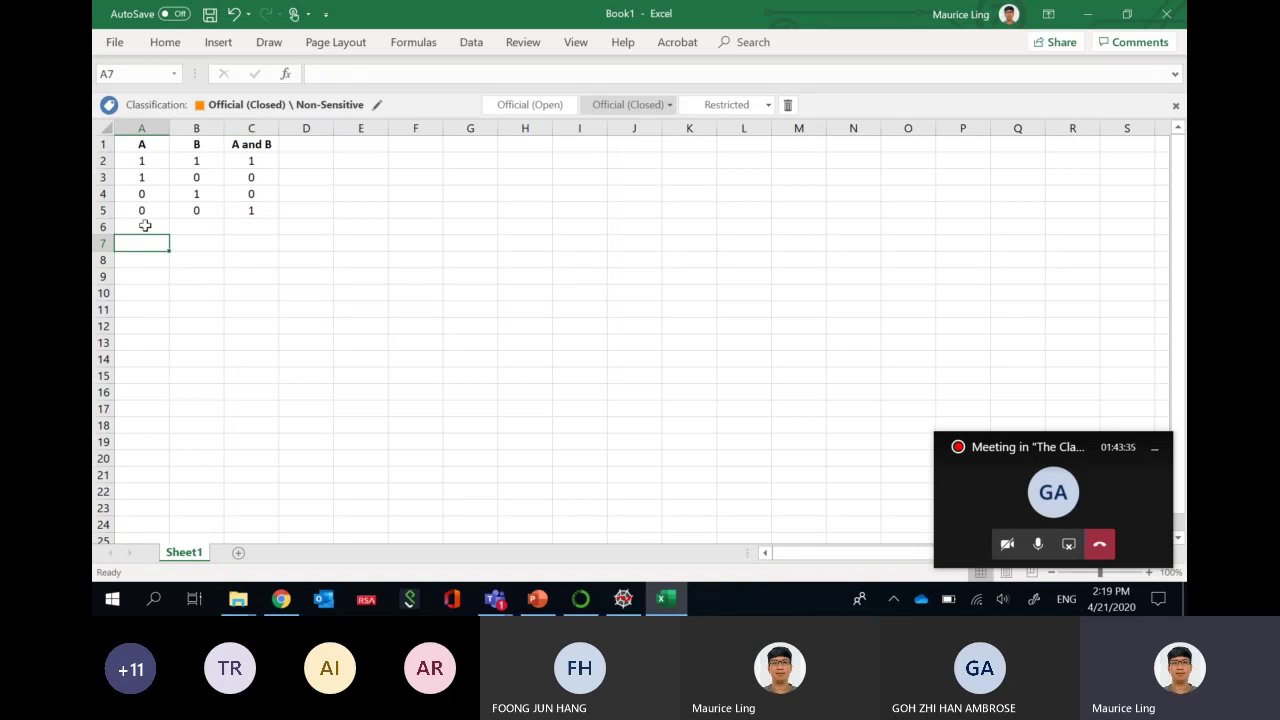
{"action": "type", "text": "A"}
{"action": "key", "text": "Tab"}
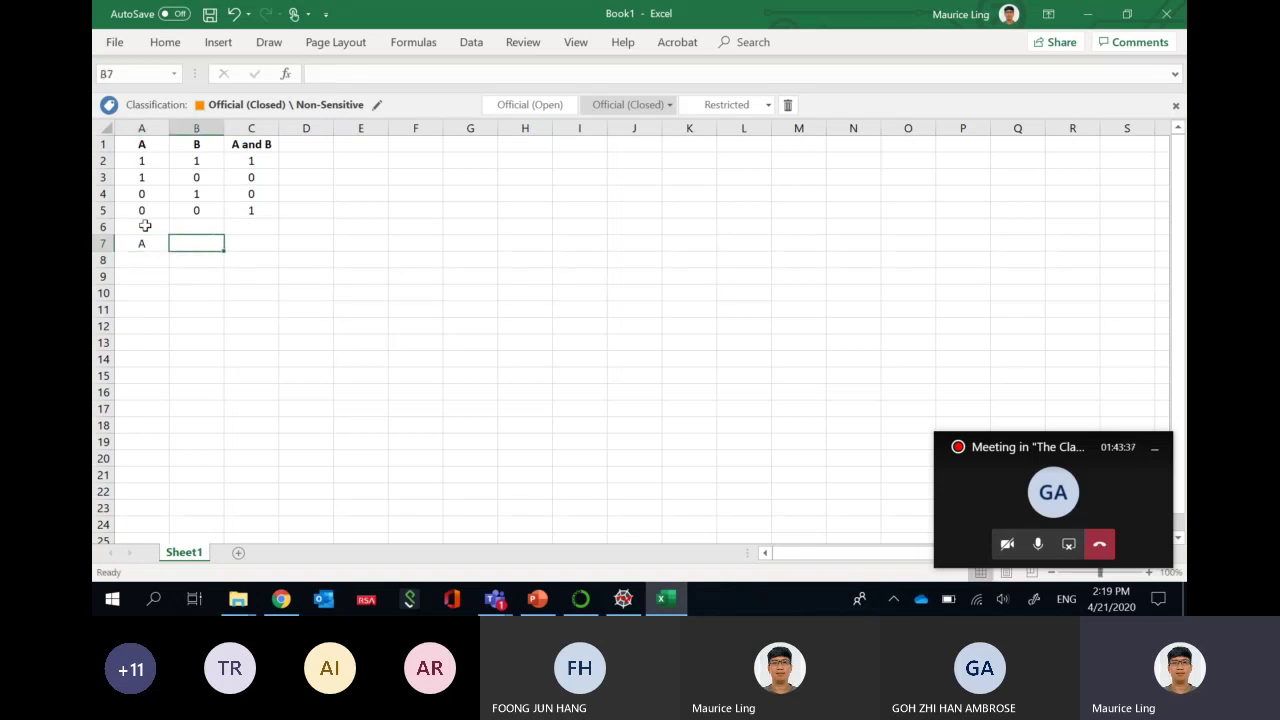
{"action": "type", "text": "B"}
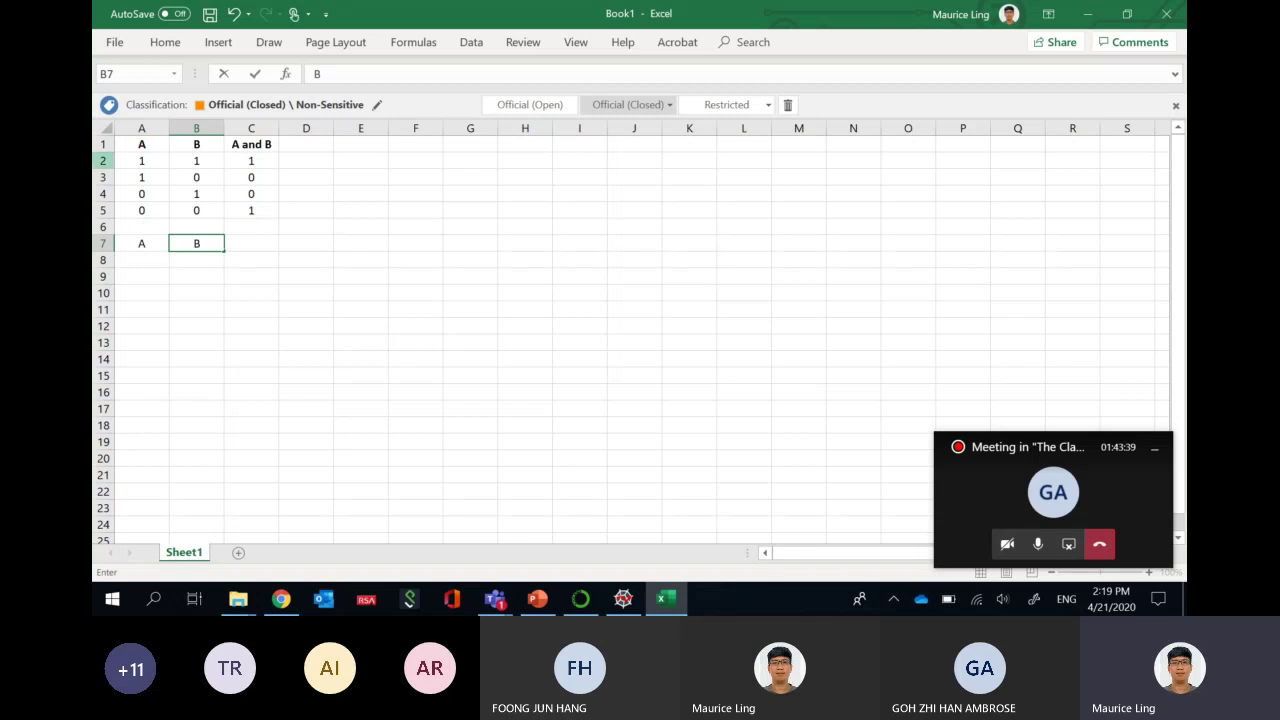
- Copy the input values in A2:B5 to the second table, starting at A8
{"action": "left_click_drag", "start_coordinate": [133, 161], "coordinate": [189, 206]}
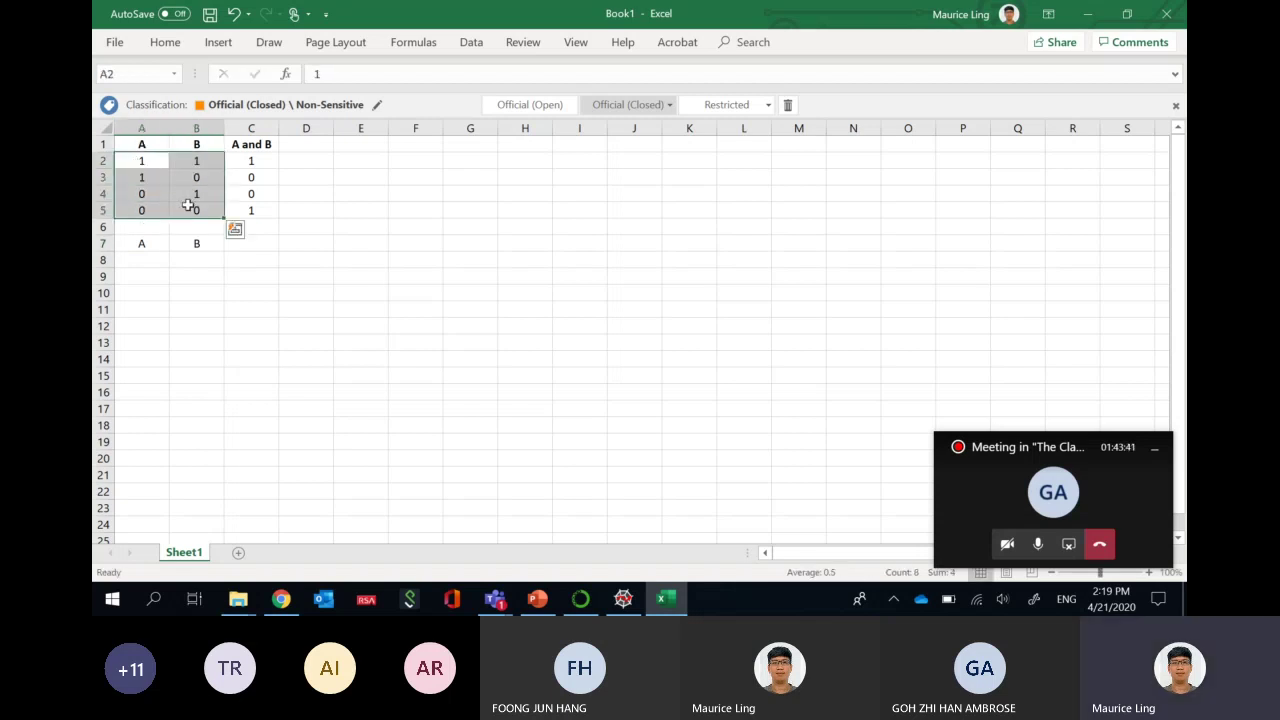
{"action": "key", "text": "ctrl+c"}
{"action": "left_click", "coordinate": [148, 261]}
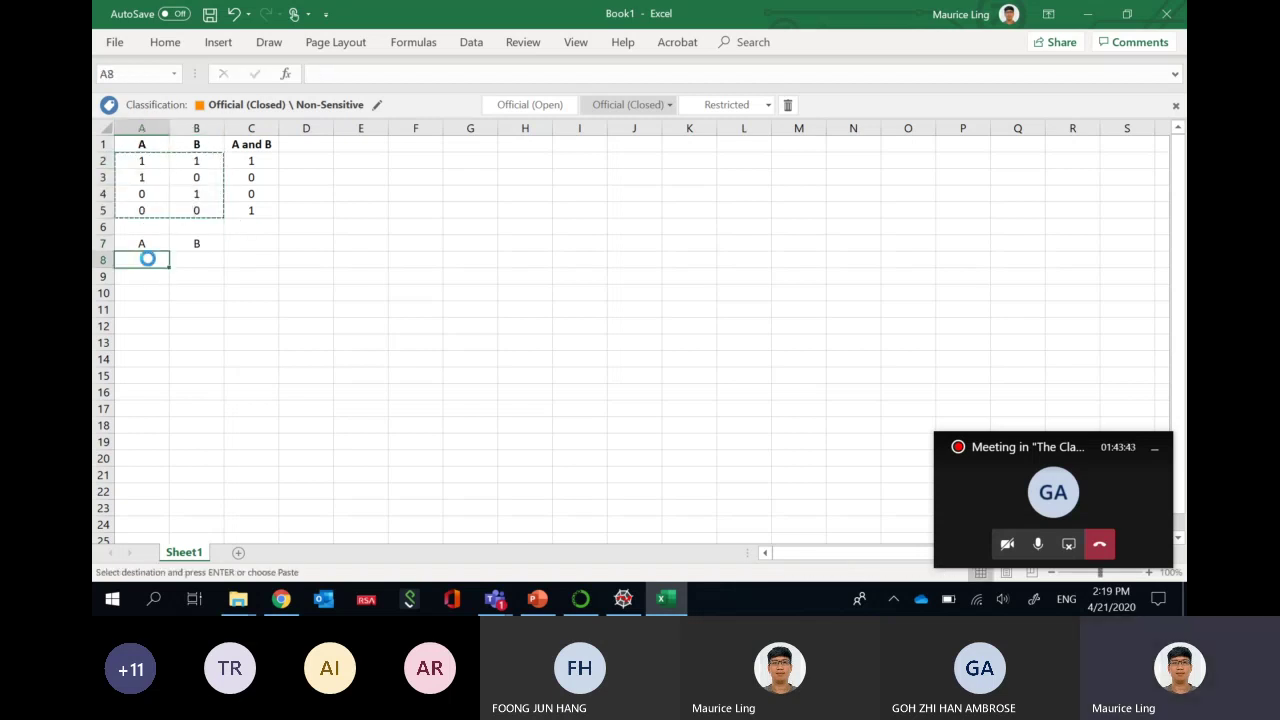
{"action": "key", "text": "ctrl+v"}
- Add the heading "A or B" in C7 and make the headings in A7:C7 bold
{"action": "left_click", "coordinate": [234, 245]}
{"action": "type", "text": "A"}
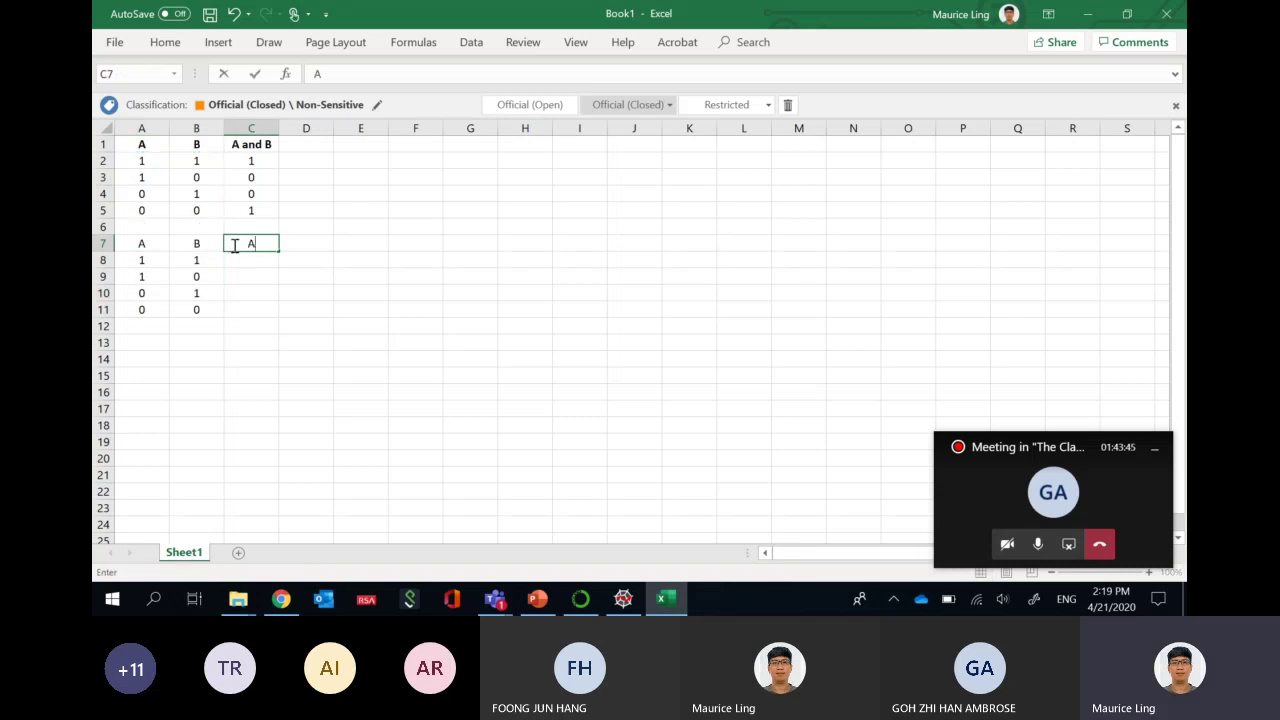
{"action": "type", "text": " or B"}
{"action": "key", "text": "Return"}
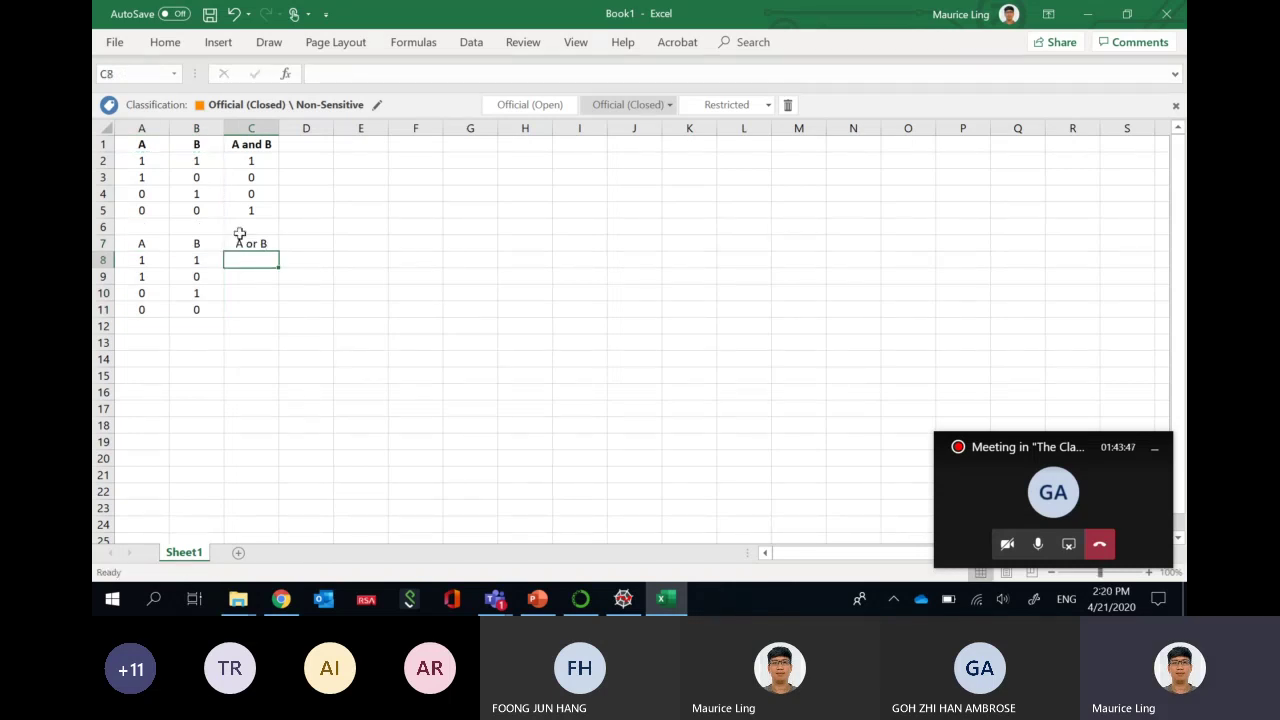
{"action": "left_click_drag", "start_coordinate": [148, 244], "coordinate": [260, 244]}
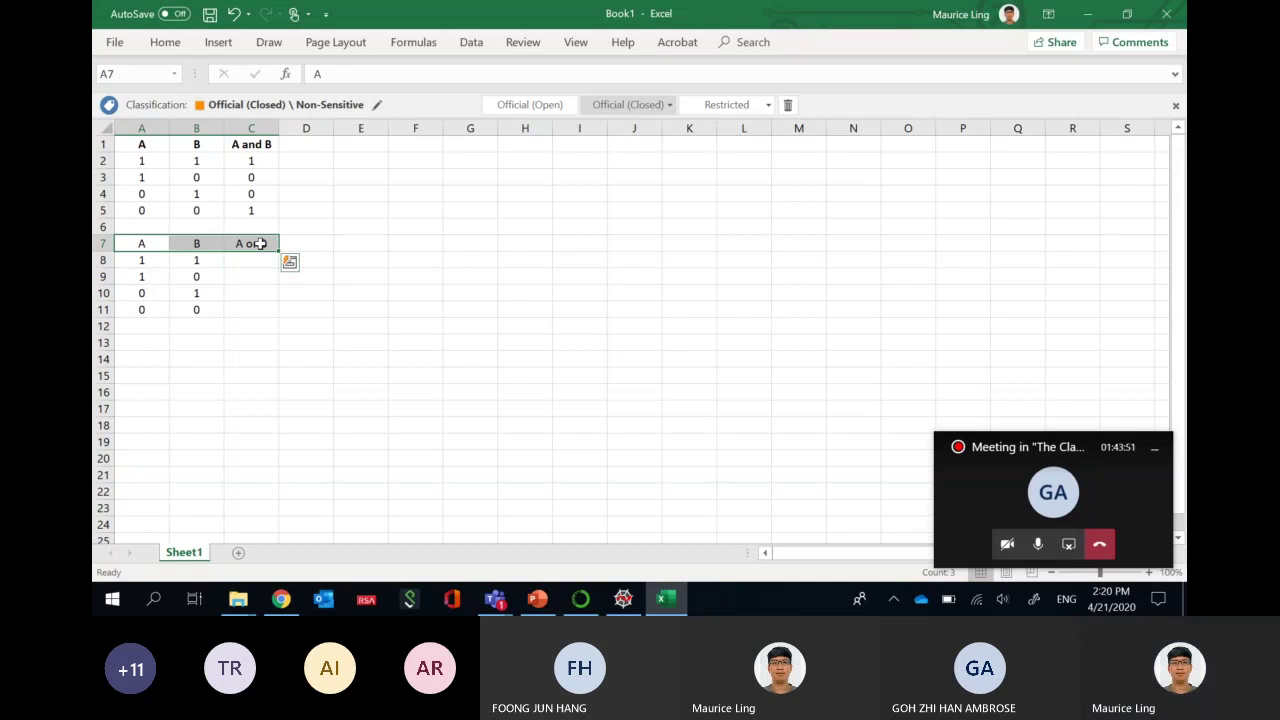
{"action": "key", "text": "ctrl+b"}
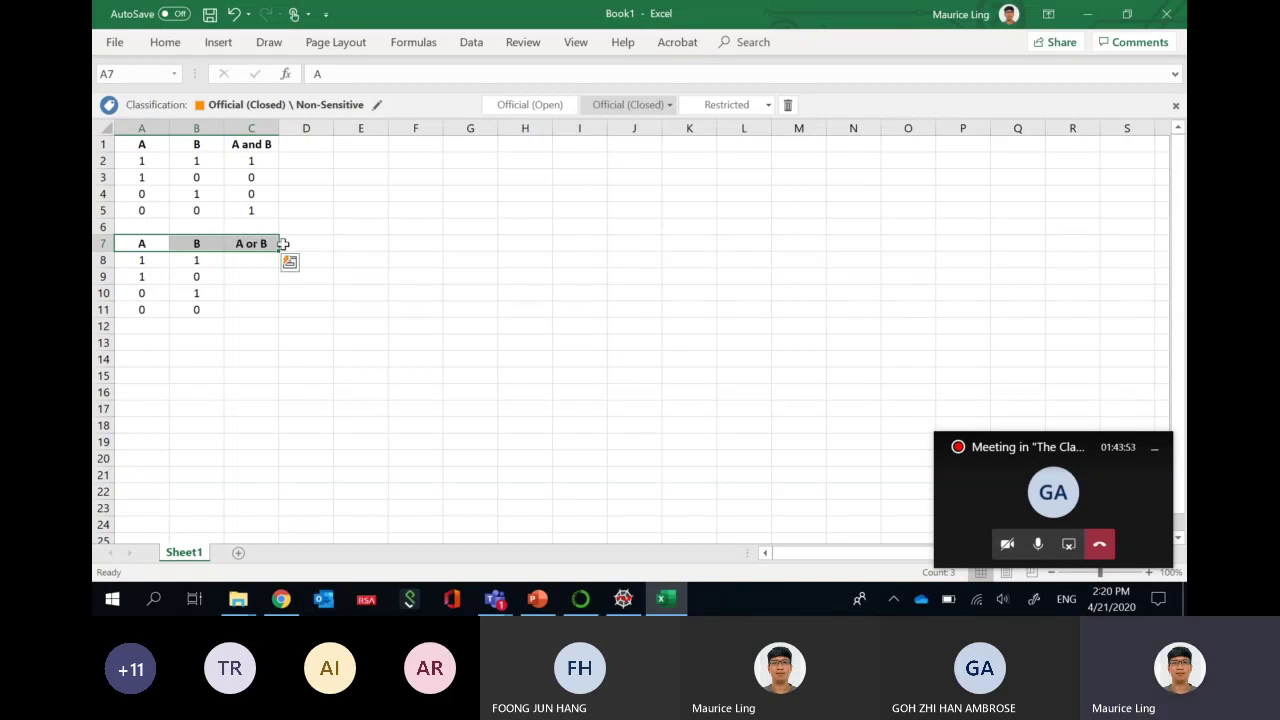
- Enter the "A or B" values 1, 1, 1 and 0 in cells C8 to C11
{"action": "left_click", "coordinate": [255, 258]}
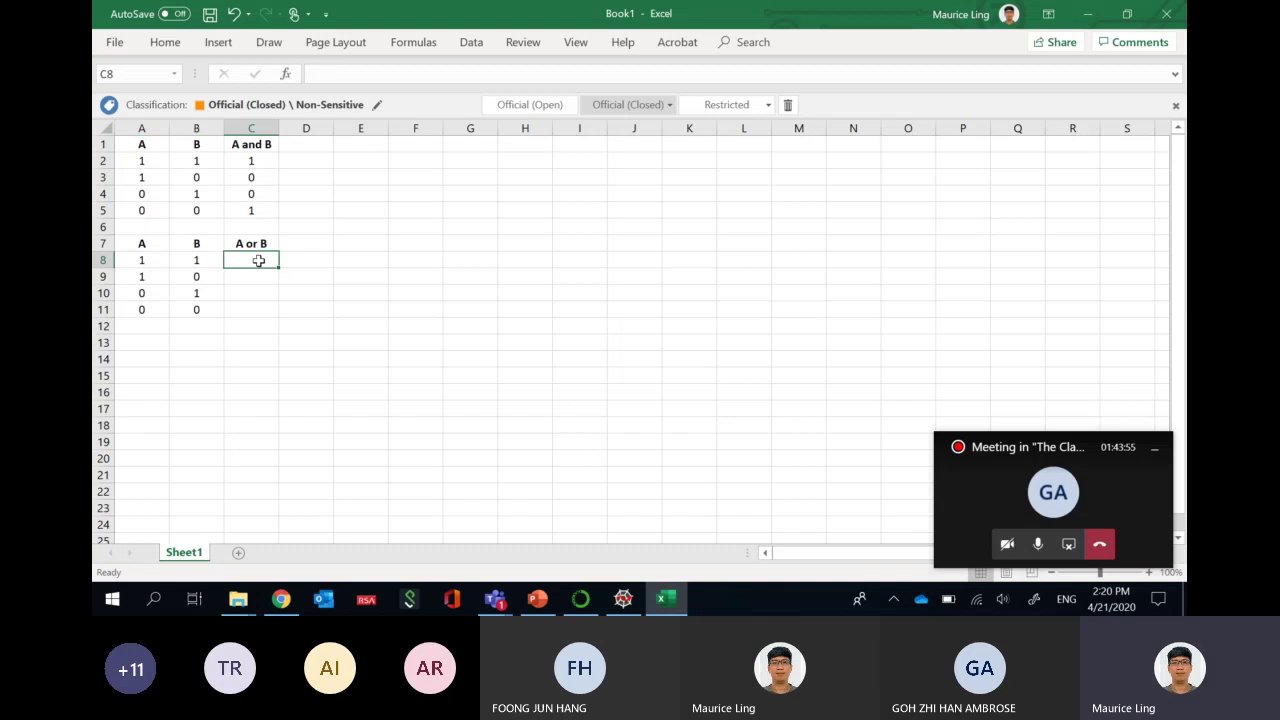
{"action": "type", "text": "1"}
{"action": "key", "text": "Return"}
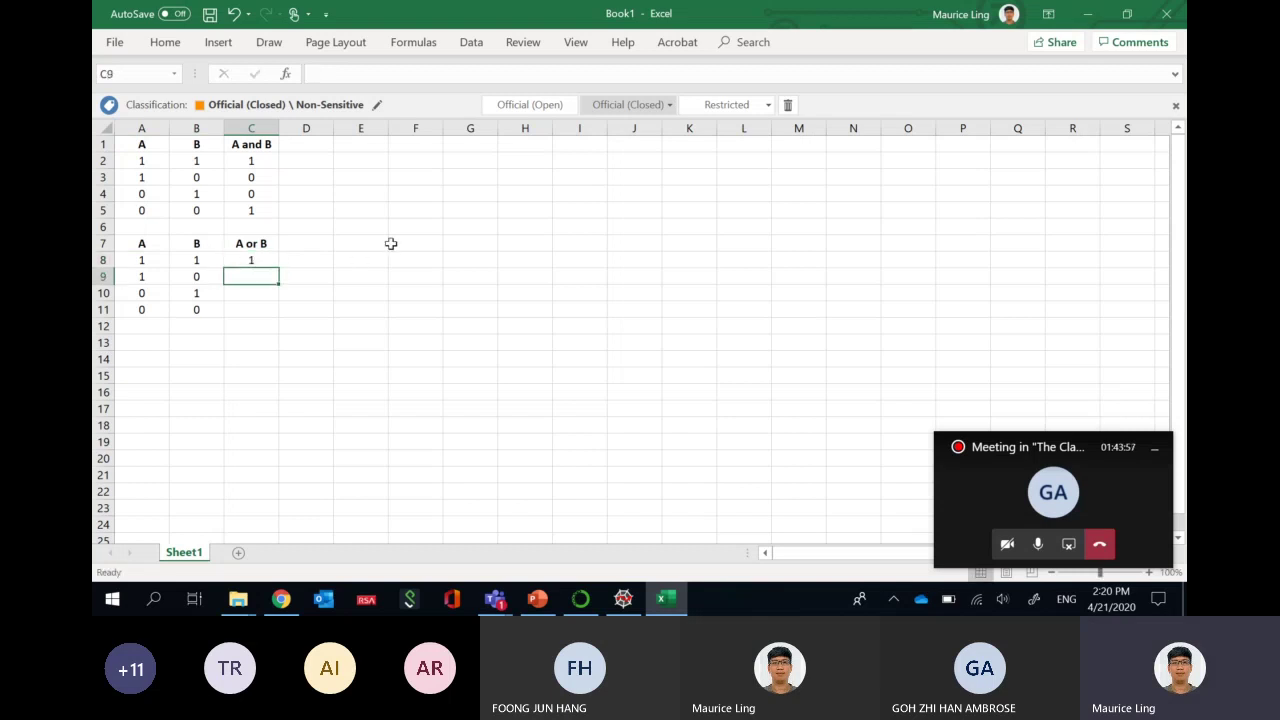
{"action": "type", "text": "1"}
{"action": "key", "text": "Return"}
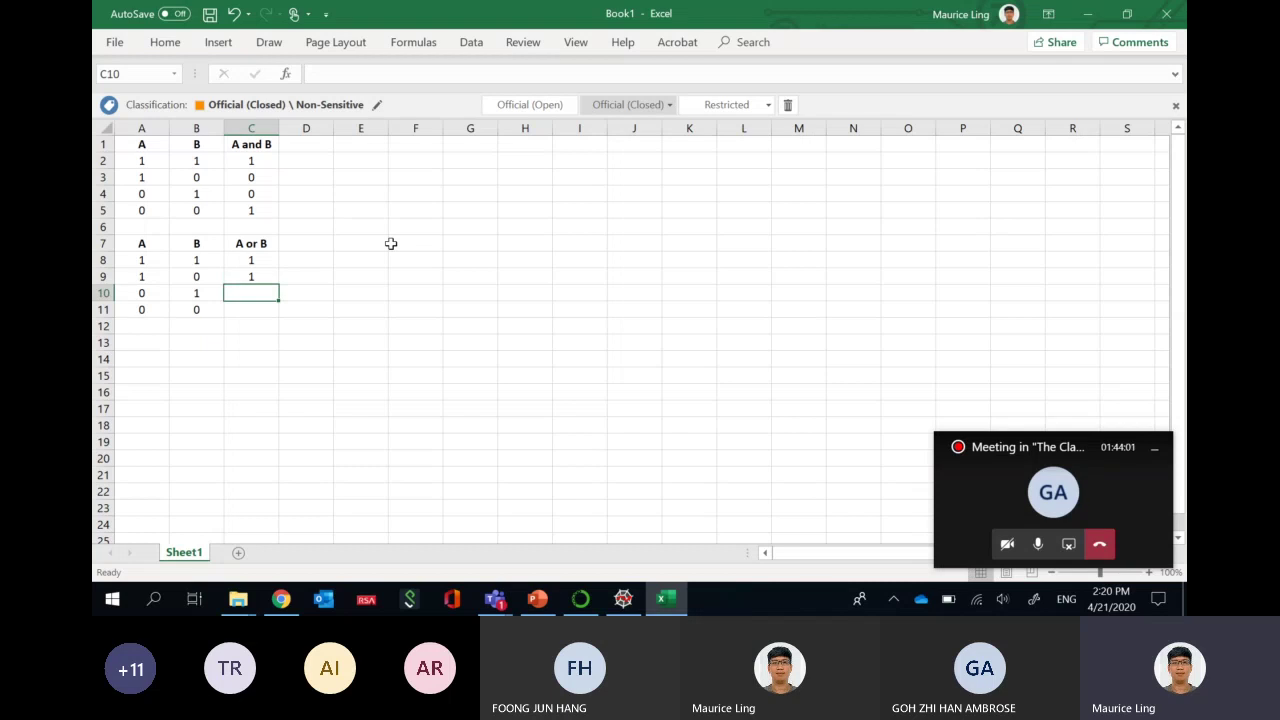
{"action": "type", "text": "1"}
{"action": "key", "text": "Return"}
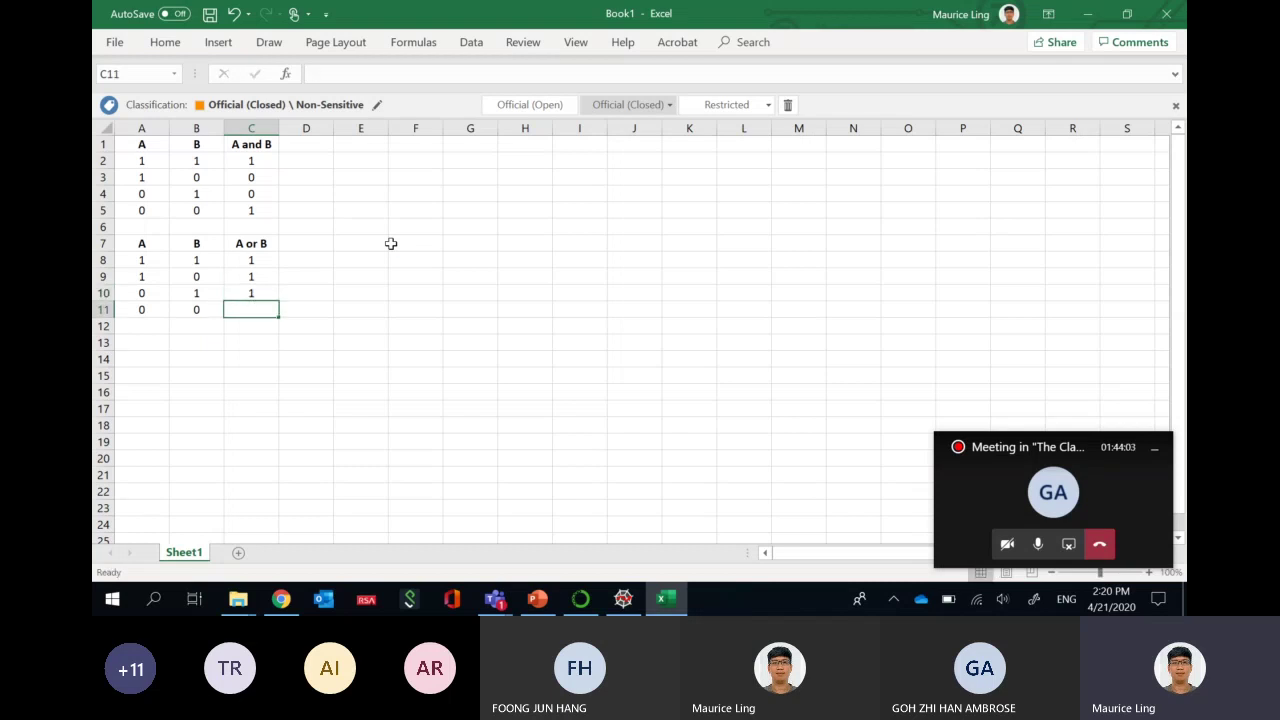
{"action": "type", "text": "0"}
{"action": "key", "text": "Return"}
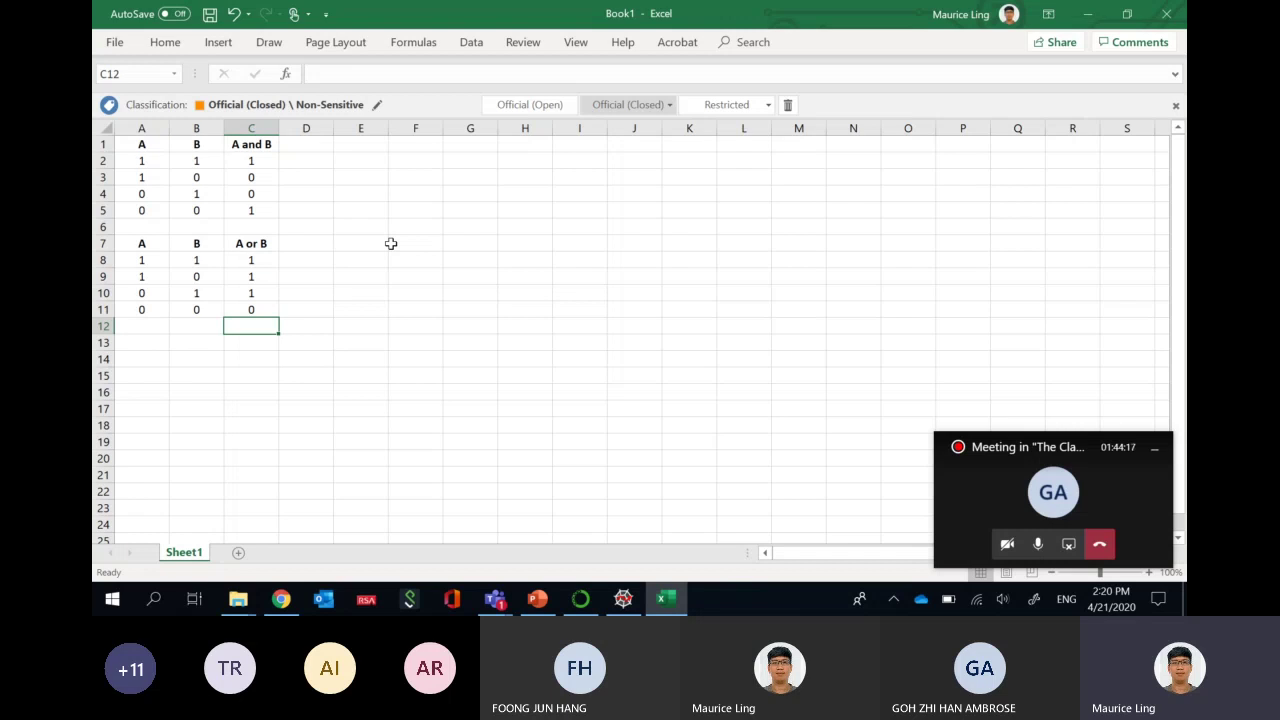
- Start a third truth table with the bold headings A in A13 and "not A" in B13
{"action": "left_click", "coordinate": [140, 348]}
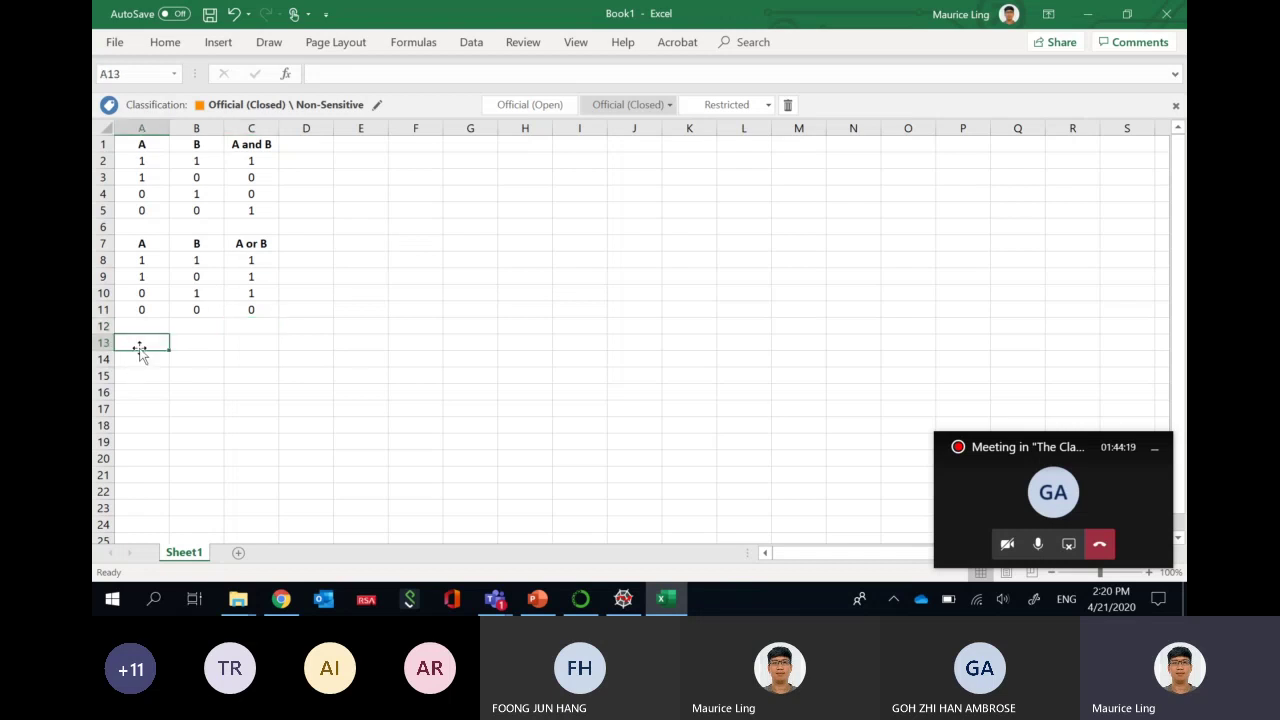
{"action": "key", "text": "Right"}
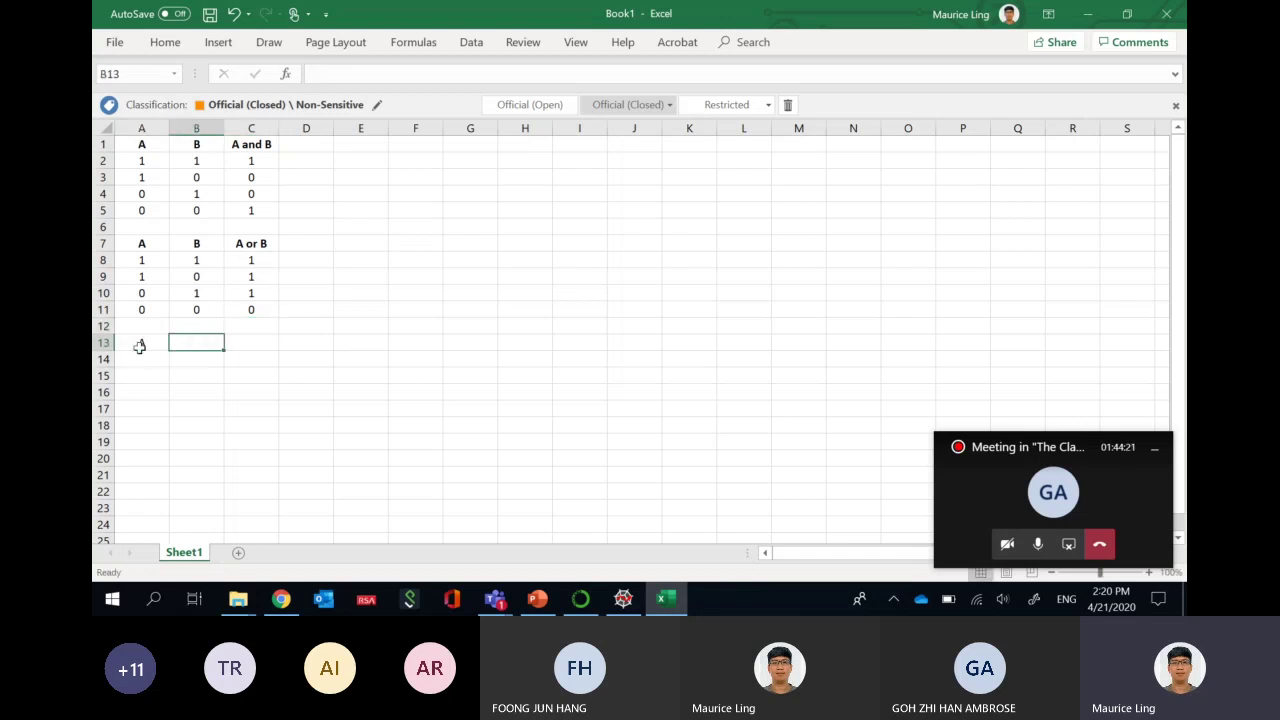
{"action": "type", "text": "not A"}
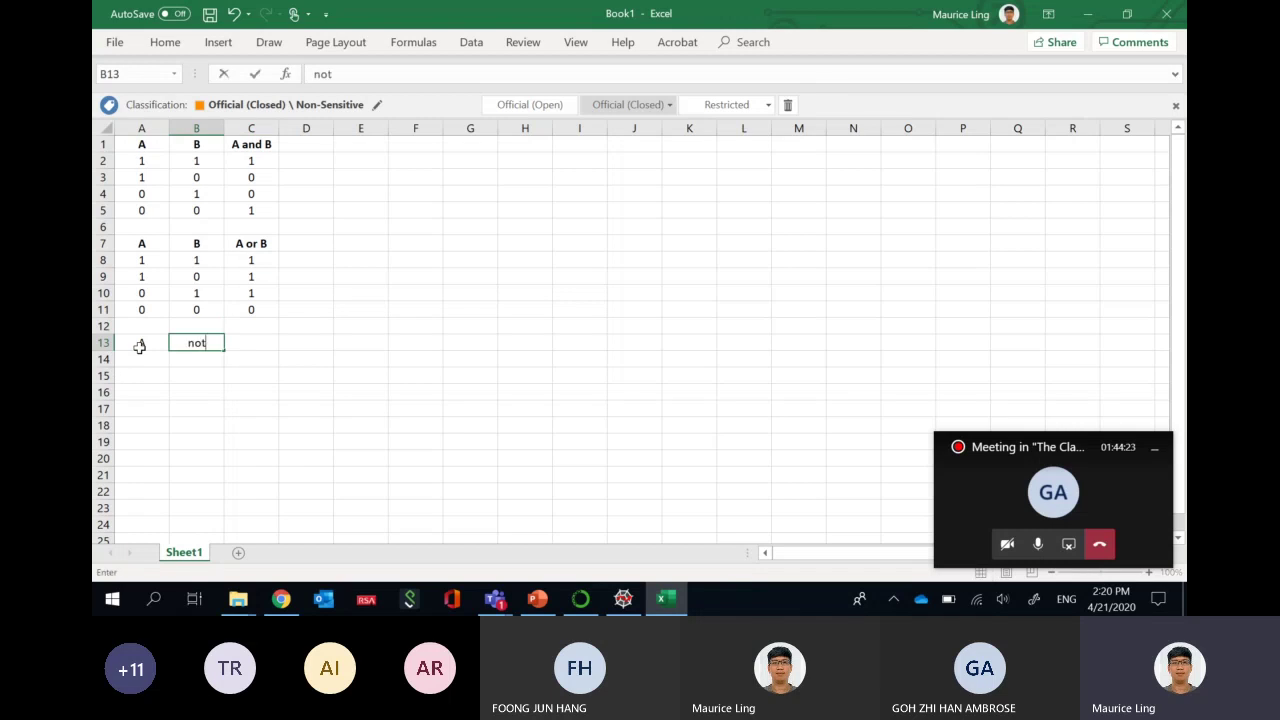
{"action": "key", "text": "Return"}
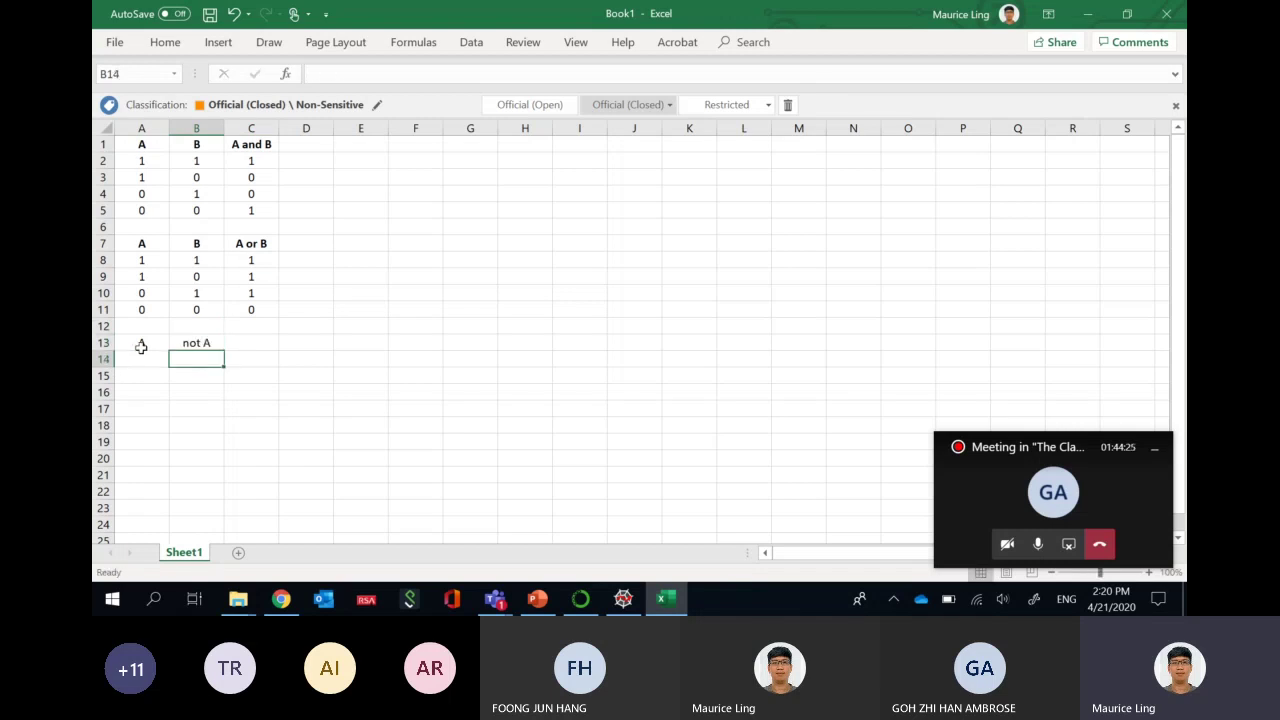
{"action": "left_click_drag", "start_coordinate": [140, 346], "coordinate": [189, 342]}
{"action": "key", "text": "ctrl+b"}
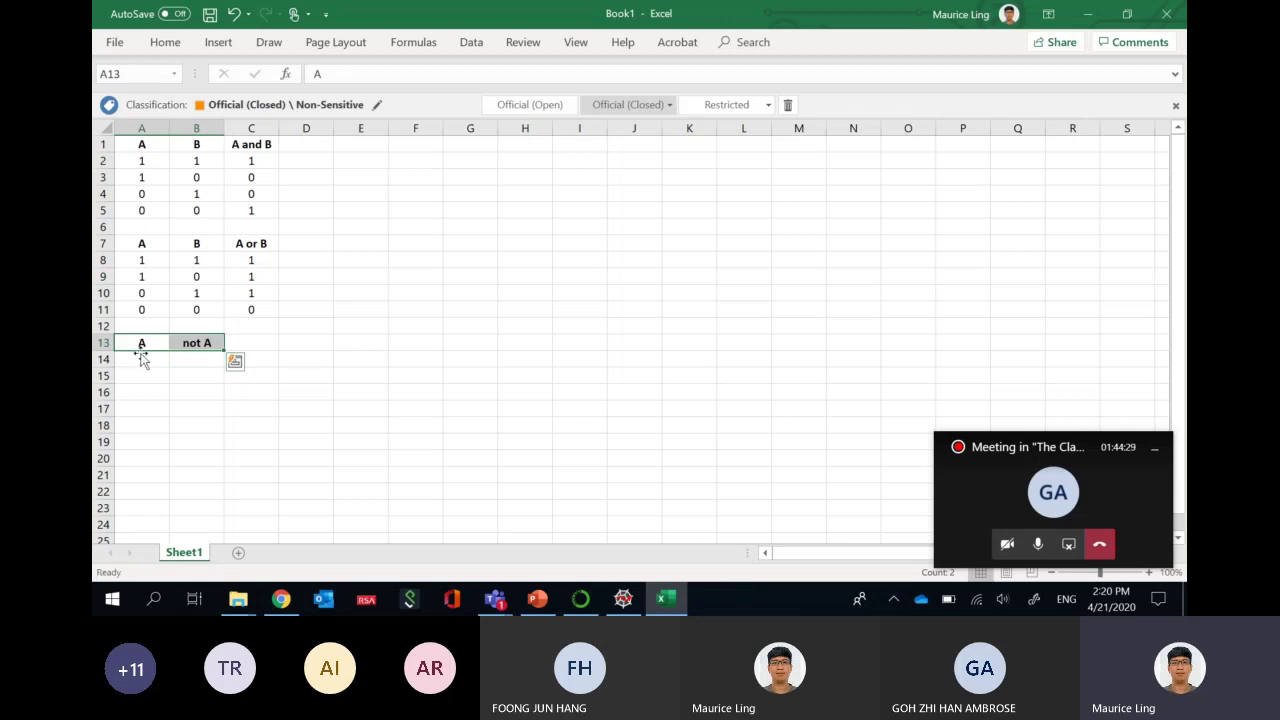
- Enter the input values 1 in A14 and 0 in A15 under the third table's A heading
{"action": "left_click", "coordinate": [140, 360]}
{"action": "type", "text": "1"}
{"action": "key", "text": "Return"}
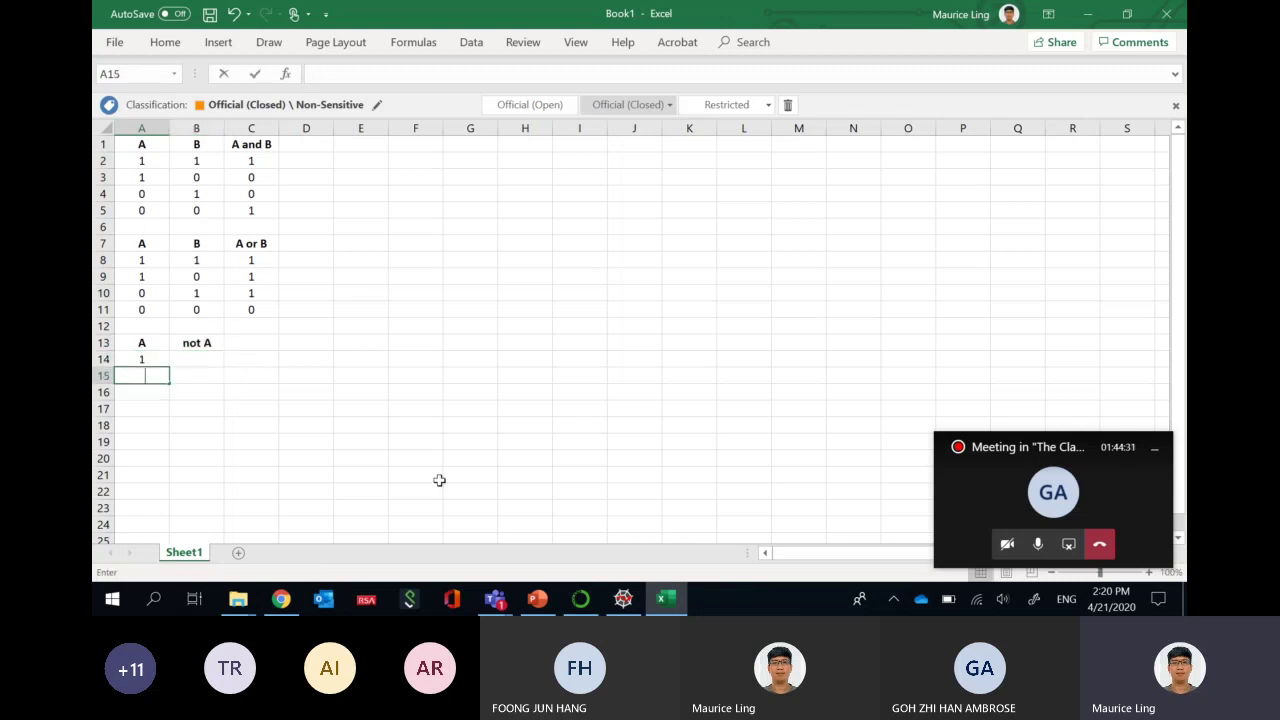
{"action": "type", "text": "0"}
{"action": "key", "text": "Tab"}
{"action": "key", "text": "Up"}
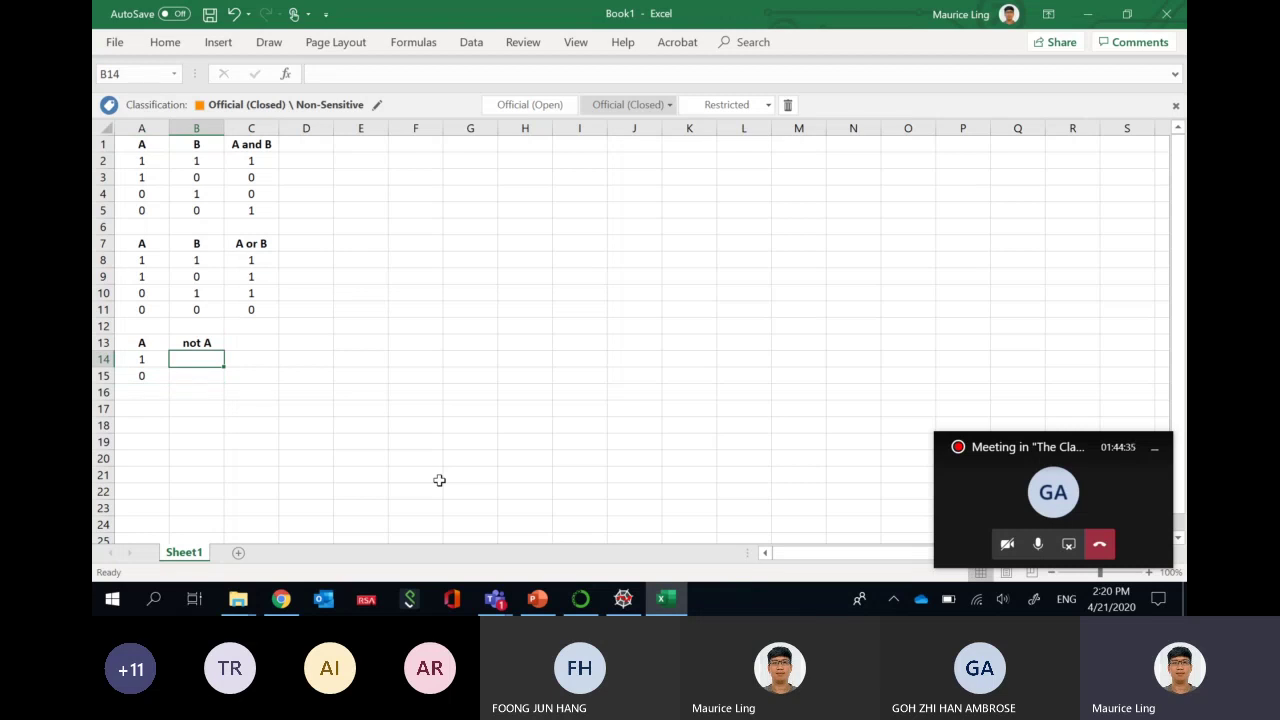
- Enter the "not A" values 0 in B14 and 1 in B15 to complete the third truth table
{"action": "type", "text": "0"}
{"action": "key", "text": "Return"}
{"action": "type", "text": "1"}
{"action": "key", "text": "Return"}
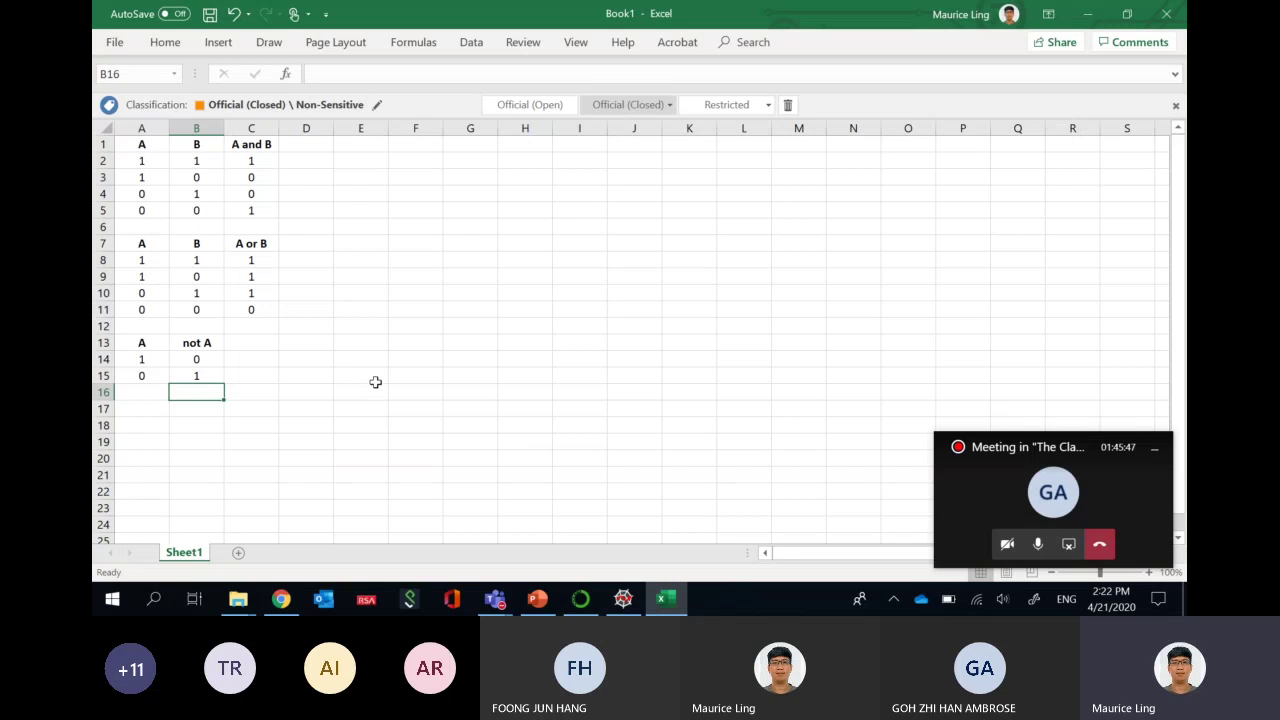
{"action": "left_click", "coordinate": [211, 344]}
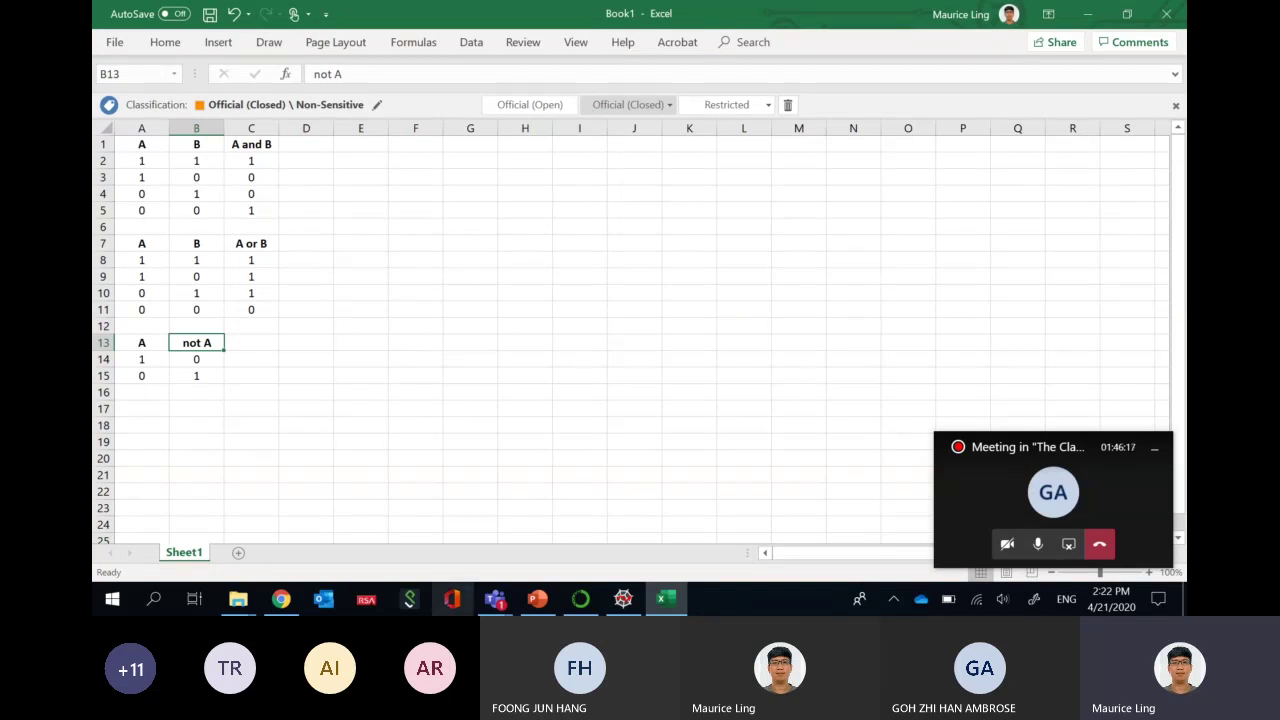
- Switch to the "1. Primitives" presentation in PowerPoint and go to slide 16 with the String Operations examples
{"action": "left_click", "coordinate": [537, 598]}
{"action": "left_click", "coordinate": [202, 527]}
{"action": "scroll", "coordinate": [128, 450], "scroll_direction": "down", "scroll_amount": 3}
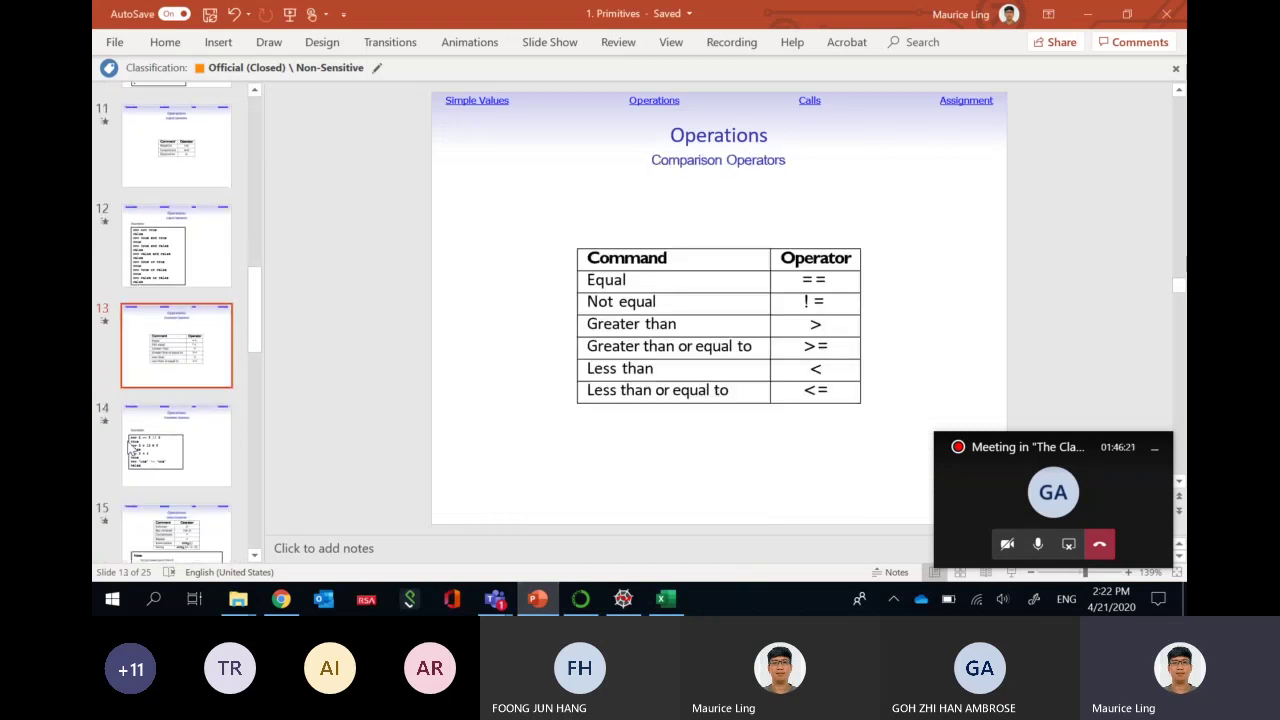
{"action": "scroll", "coordinate": [128, 450], "scroll_direction": "up", "scroll_amount": 3}
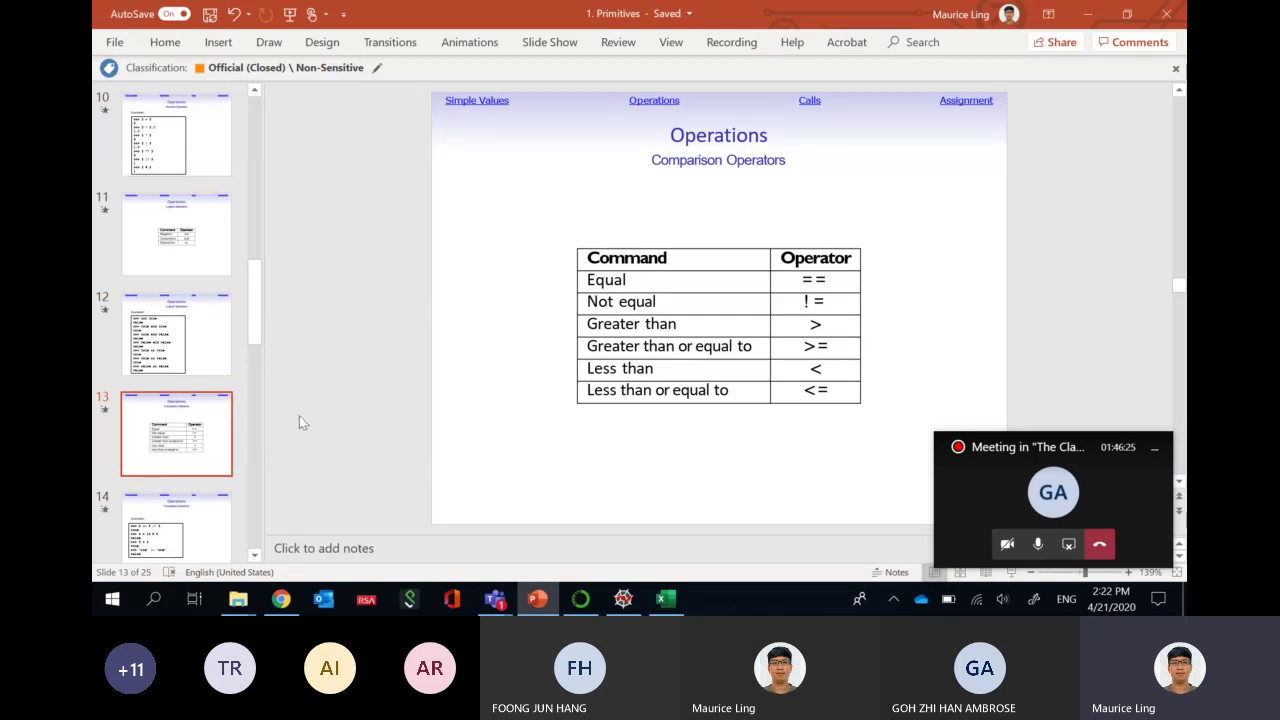
{"action": "scroll", "coordinate": [226, 405], "scroll_direction": "down", "scroll_amount": 5}
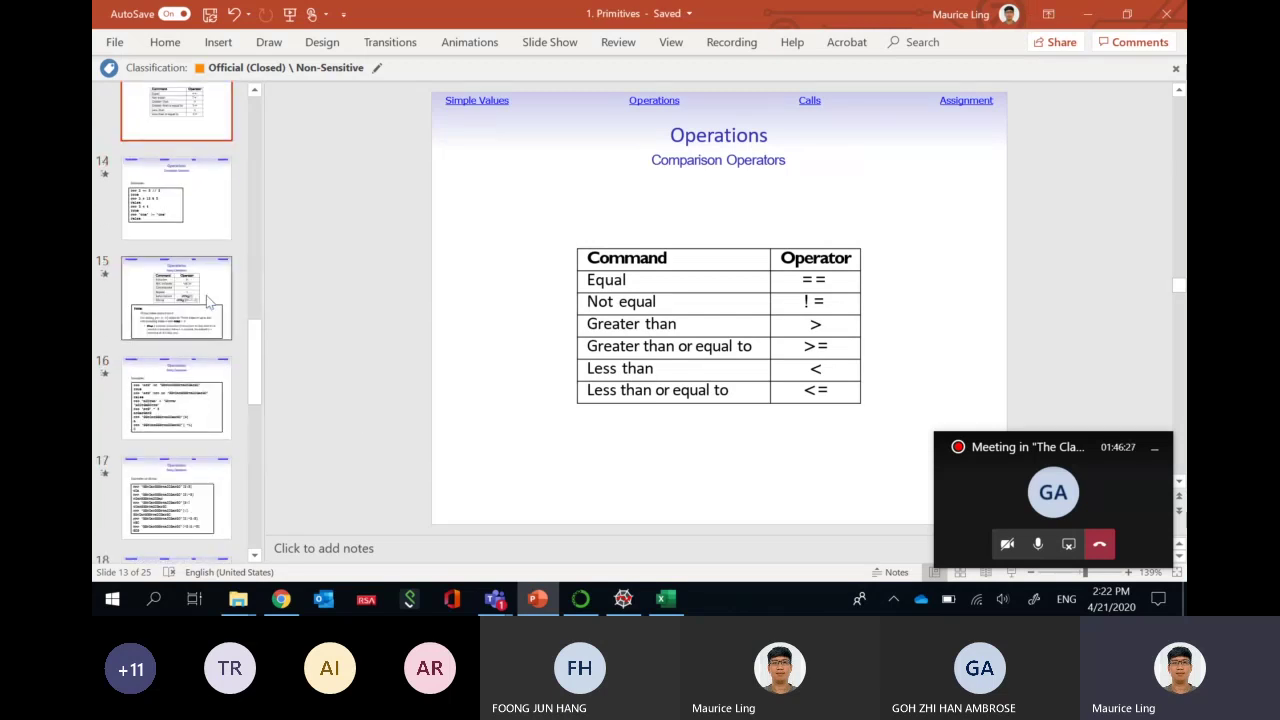
{"action": "left_click", "coordinate": [195, 392]}
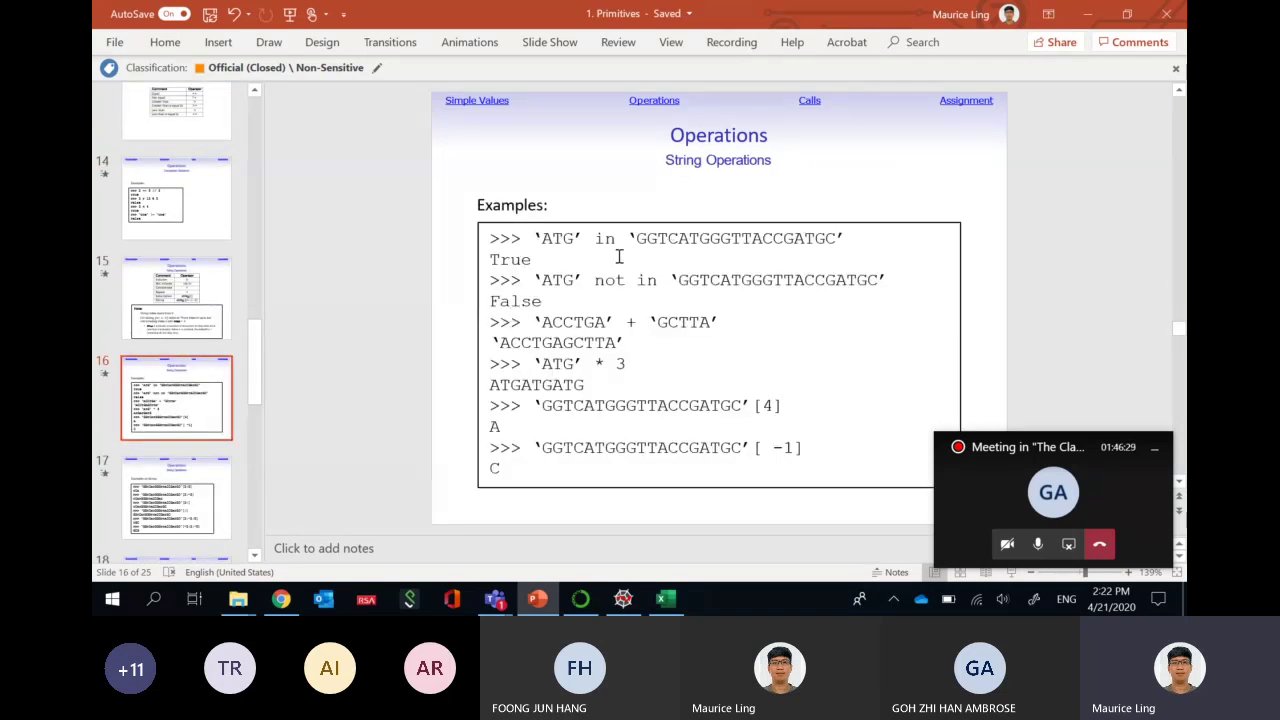